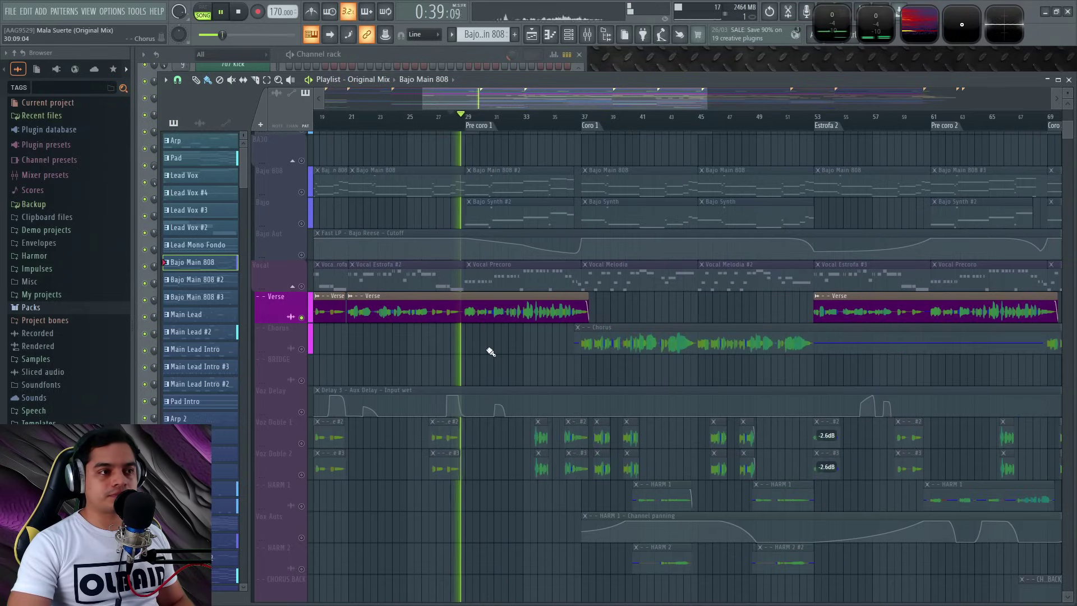
- Take the Bajo 808 mixer track out of solo, play the Coro 1 section with the full mix, and show the mixer
{"action": "key", "text": "space"}
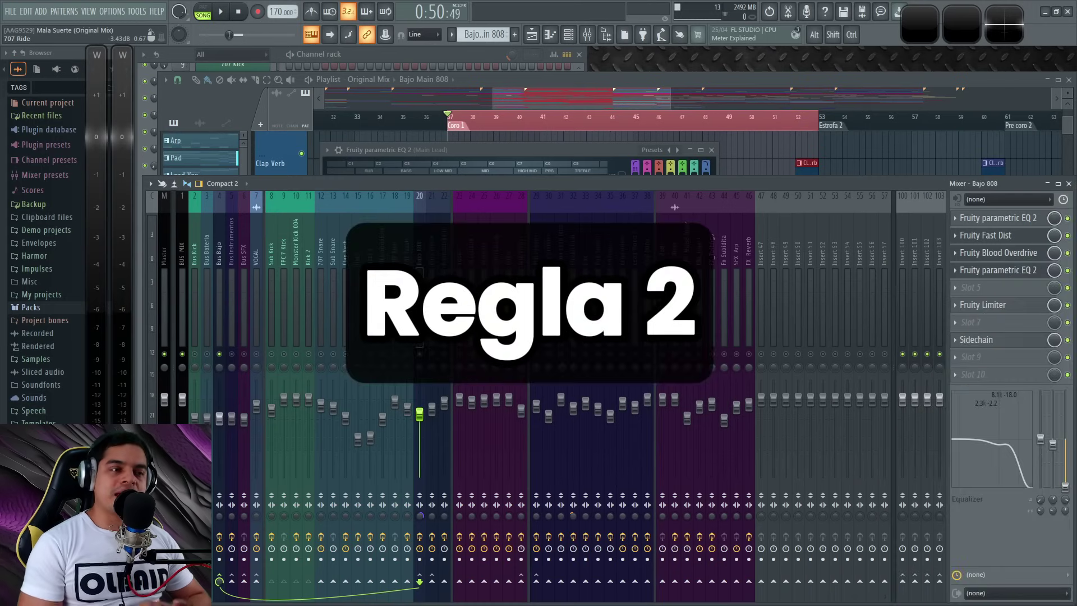
{"action": "left_click", "coordinate": [420, 357], "text": "ctrl"}
{"action": "left_click", "coordinate": [651, 106]}
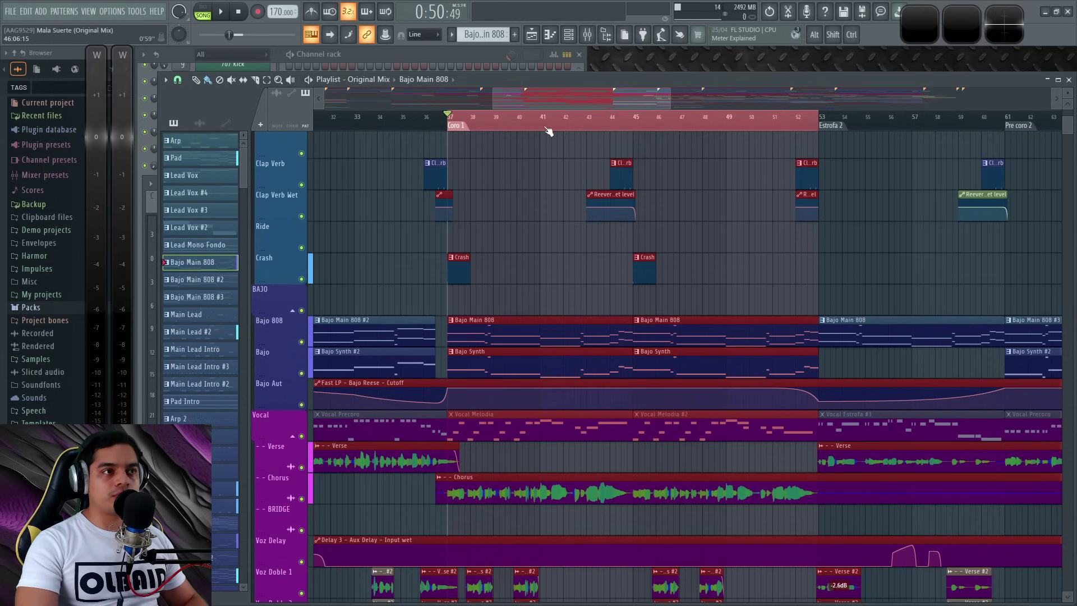
{"action": "key", "text": "space"}
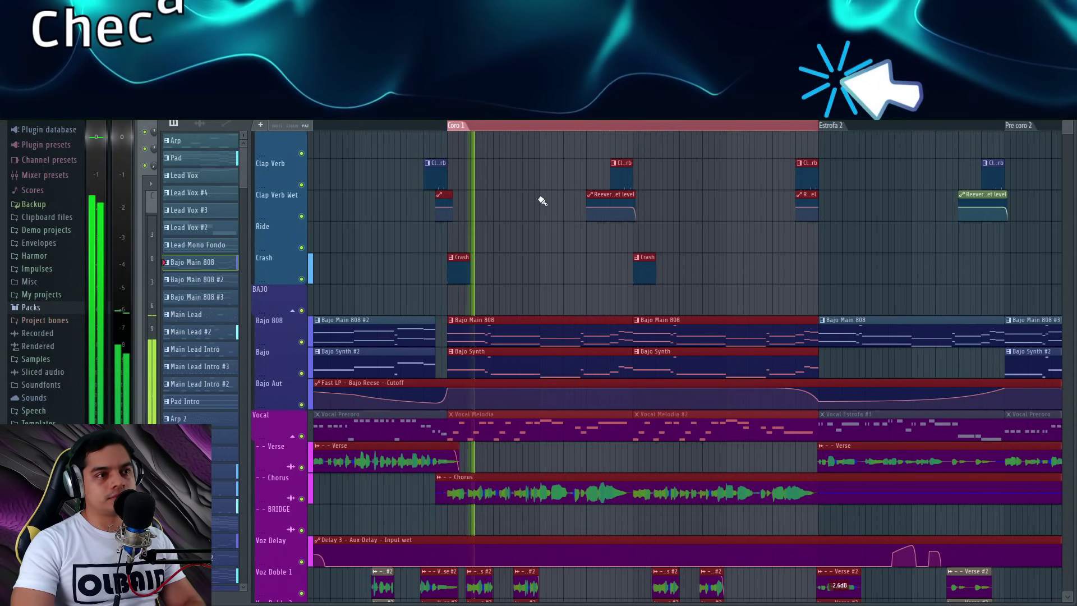
{"action": "key", "text": "F9"}
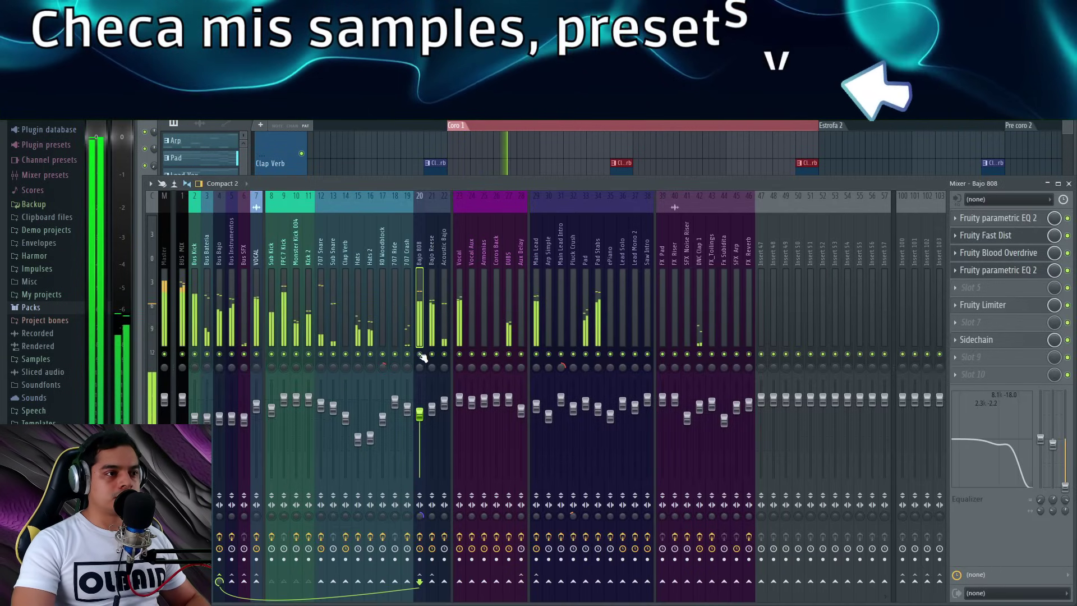
- Solo the Bajo 808, Main Lead and Vocal mixer tracks one after another during chorus playback to compare their levels
{"action": "left_click", "coordinate": [421, 356], "text": "ctrl"}
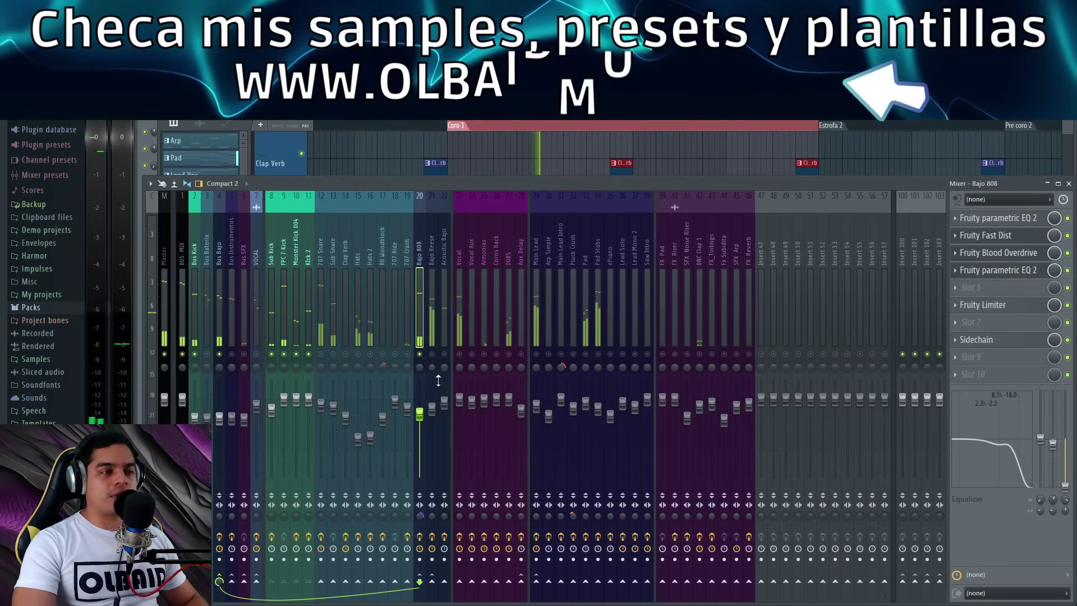
{"action": "left_click", "coordinate": [536, 355], "text": "ctrl"}
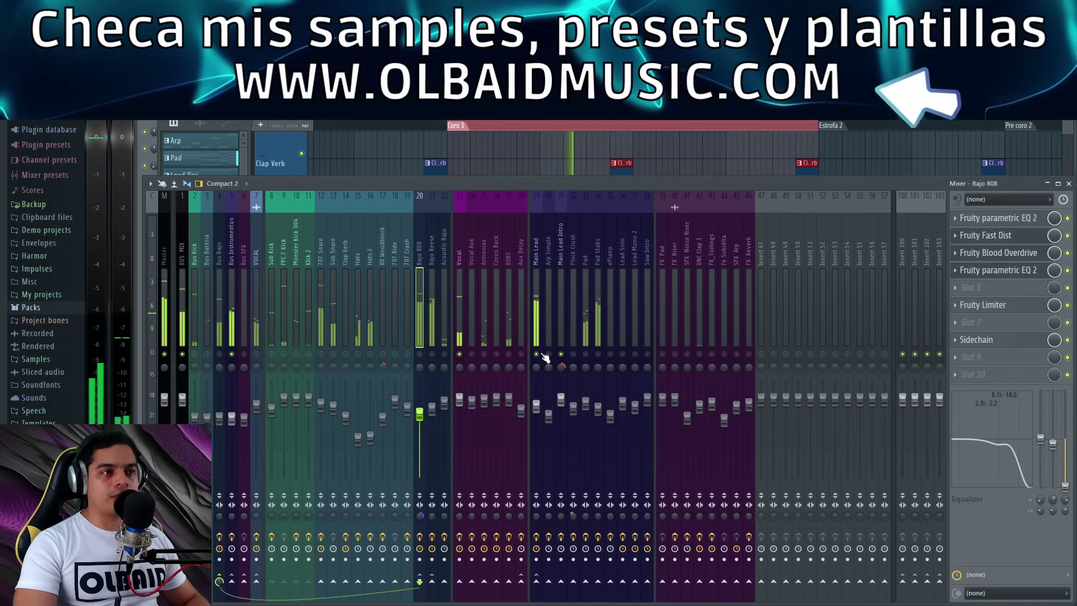
{"action": "left_click", "coordinate": [459, 354], "text": "ctrl"}
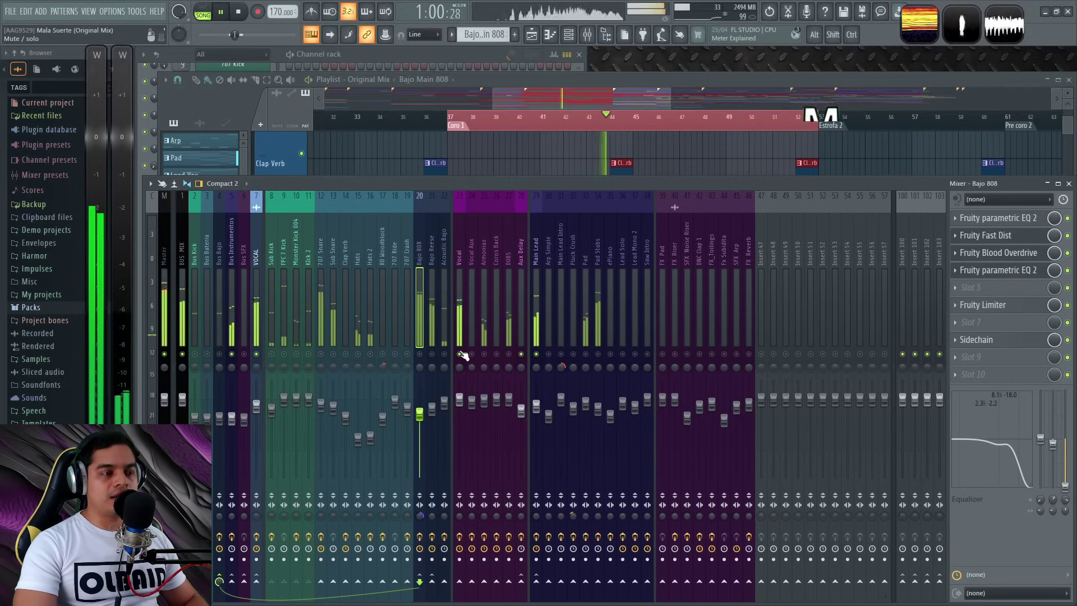
{"action": "key", "text": "space"}
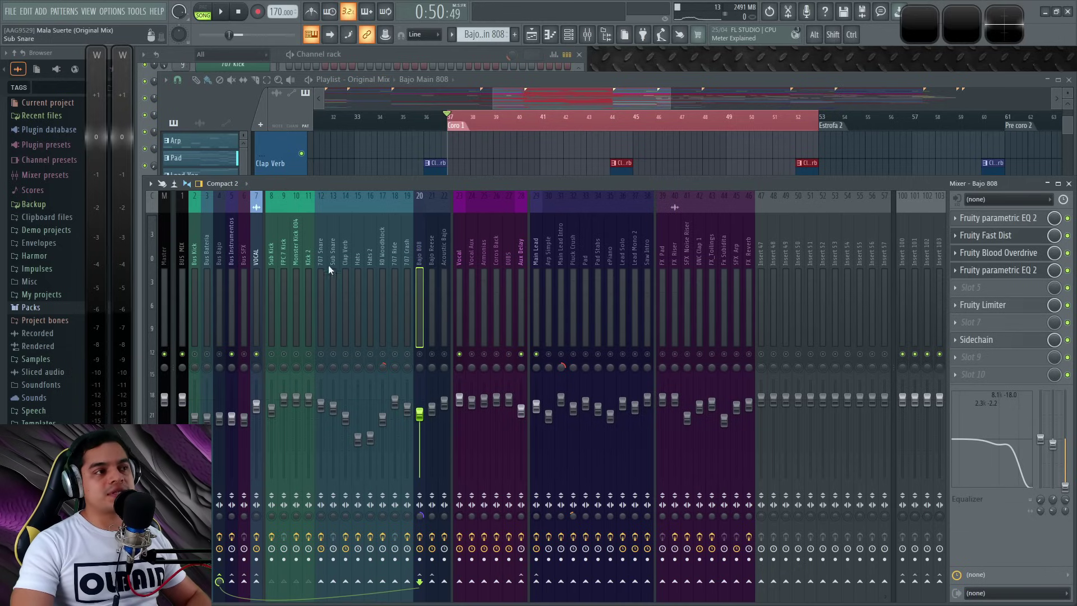
- Solo the 707 Snare mixer track and play the Coro 1 section to check its peak level
{"action": "left_click", "coordinate": [297, 243]}
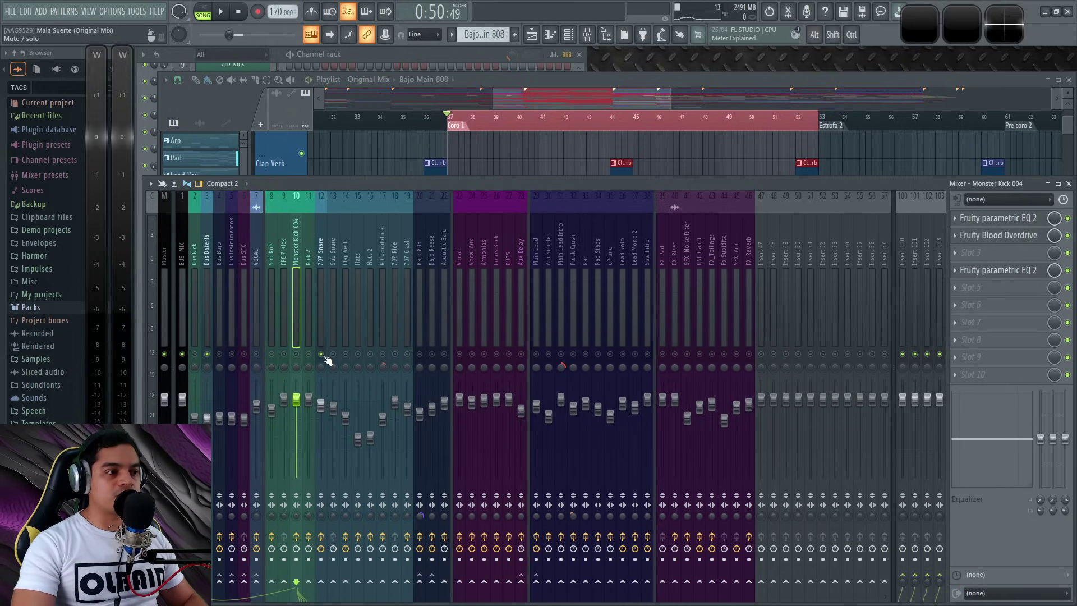
{"action": "key", "text": "space"}
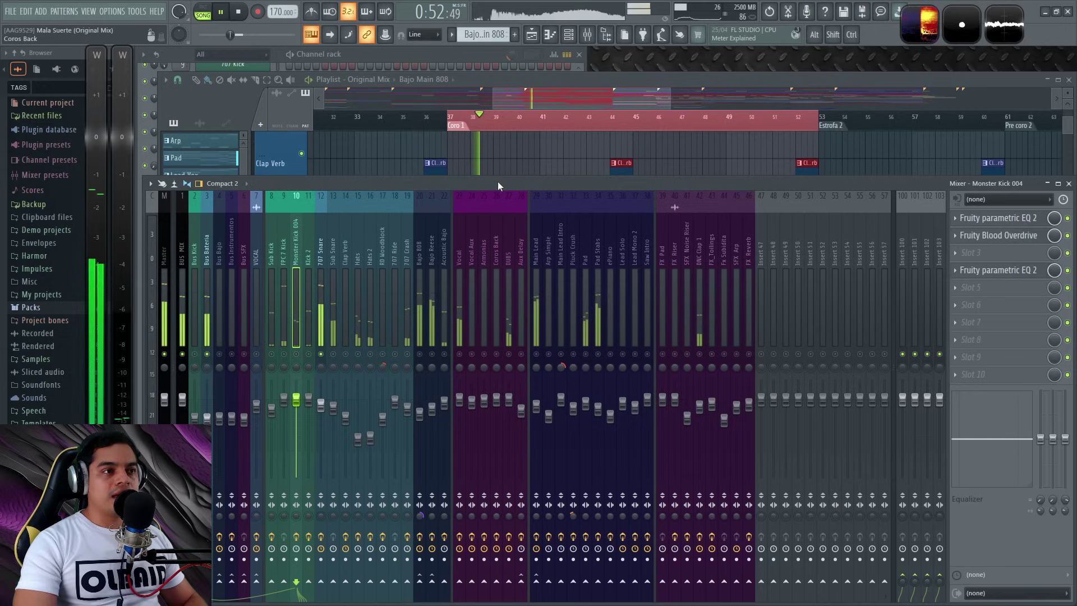
{"action": "key", "text": "space"}
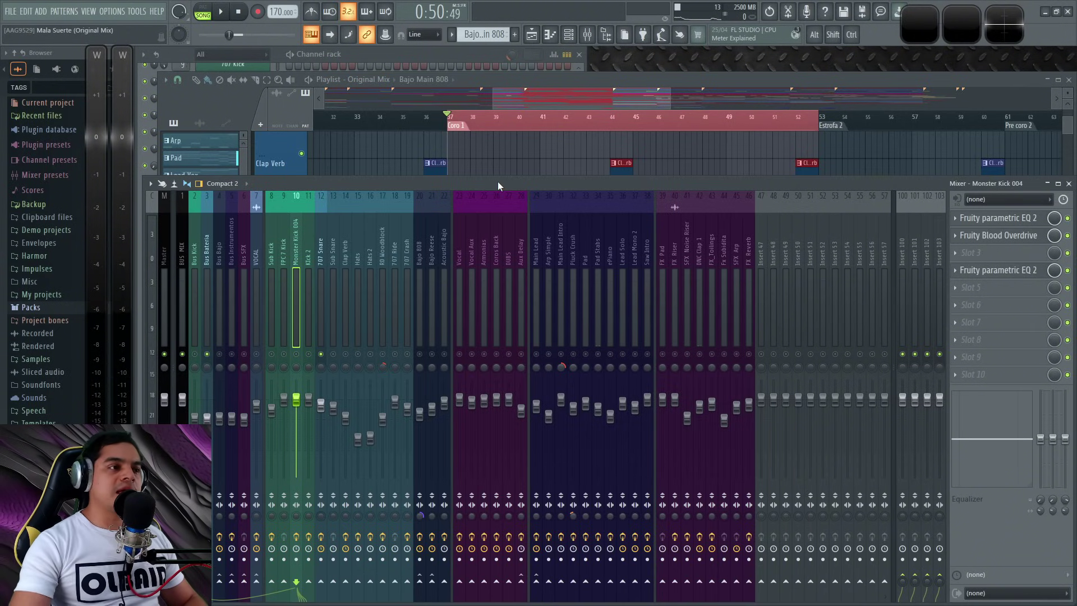
- Solo the Bus Bateria together with all drum tracks routed to it and play the Coro 1 section
{"action": "left_click", "coordinate": [209, 247]}
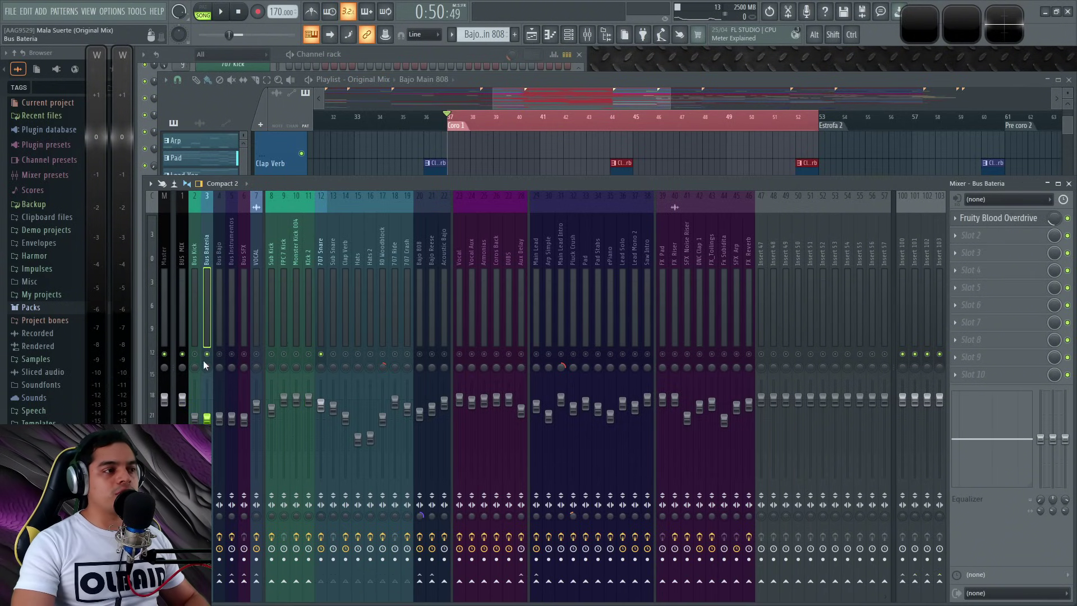
{"action": "right_click", "coordinate": [207, 354]}
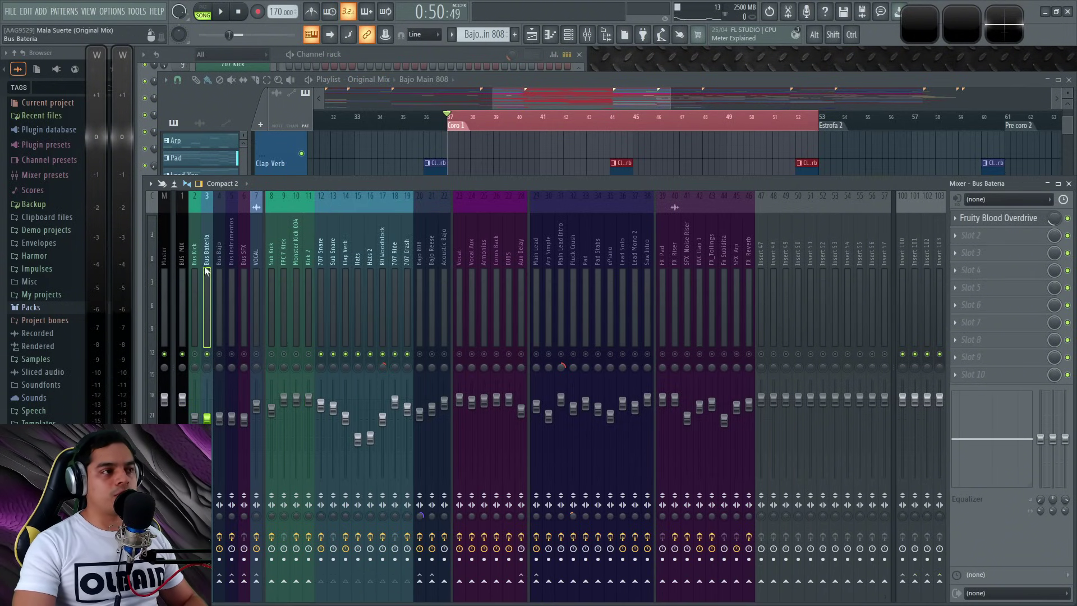
{"action": "key", "text": "space"}
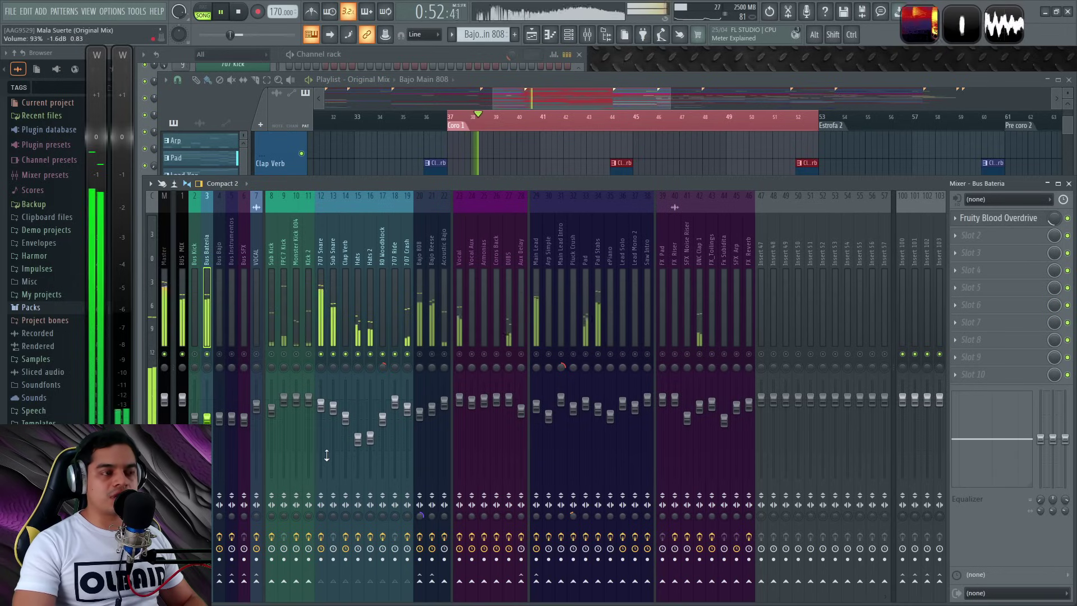
{"action": "key", "text": "space"}
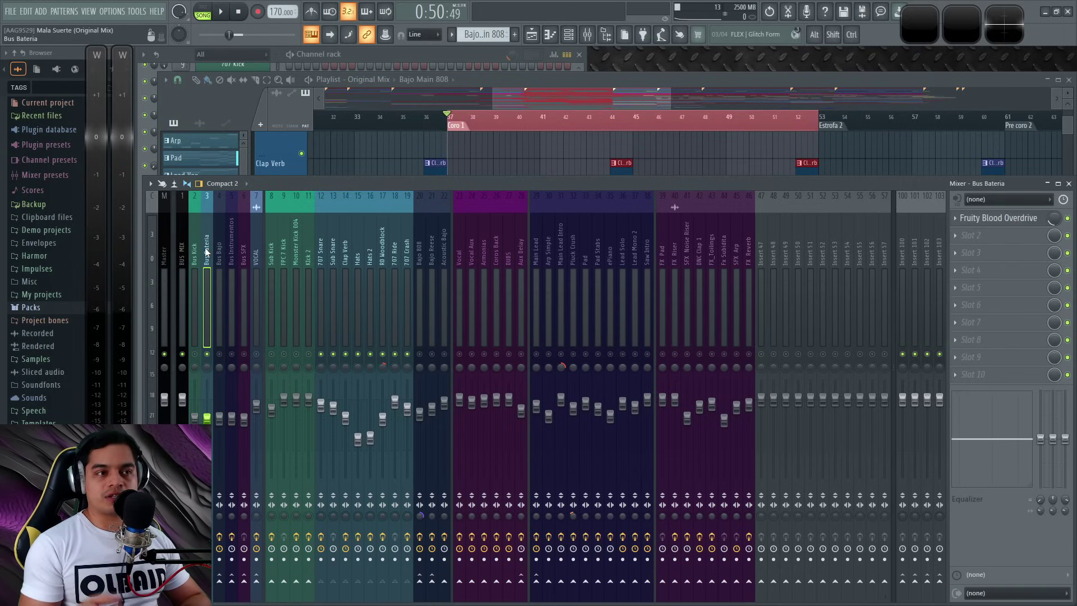
- Select the Vocal mixer track, solo it and play the start of the Coro 1 section
{"action": "left_click", "coordinate": [406, 251]}
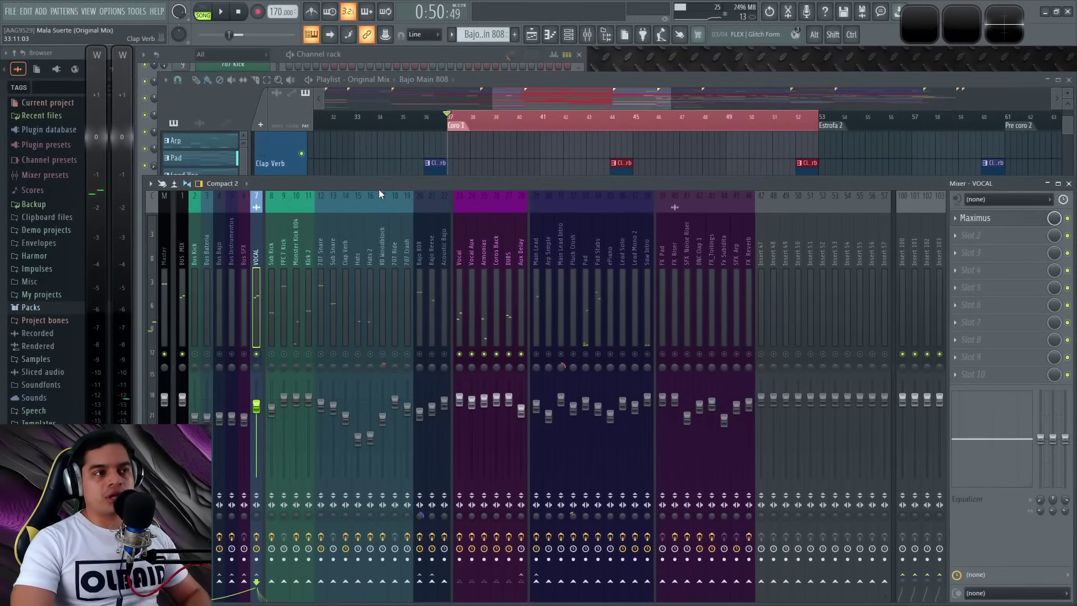
{"action": "left_click", "coordinate": [463, 285]}
{"action": "key", "text": "space"}
{"action": "key", "text": "space"}
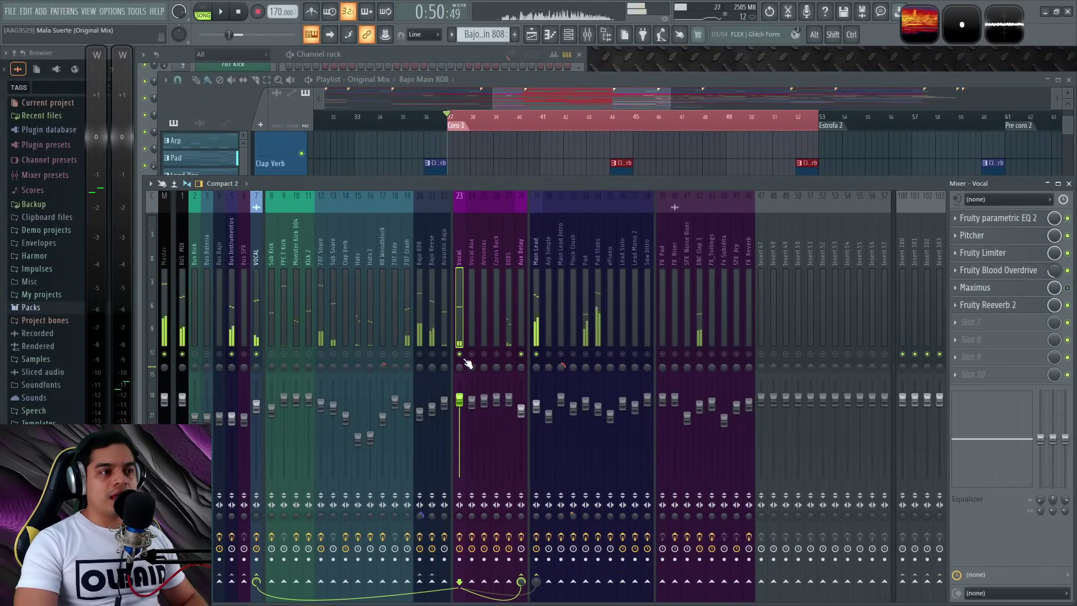
- Mute the Bus Instrumentos while keeping the VOCAL bus active, and replay the soloed Vocal track in the chorus
{"action": "left_click", "coordinate": [257, 354]}
{"action": "left_click", "coordinate": [232, 354]}
{"action": "left_click", "coordinate": [257, 355]}
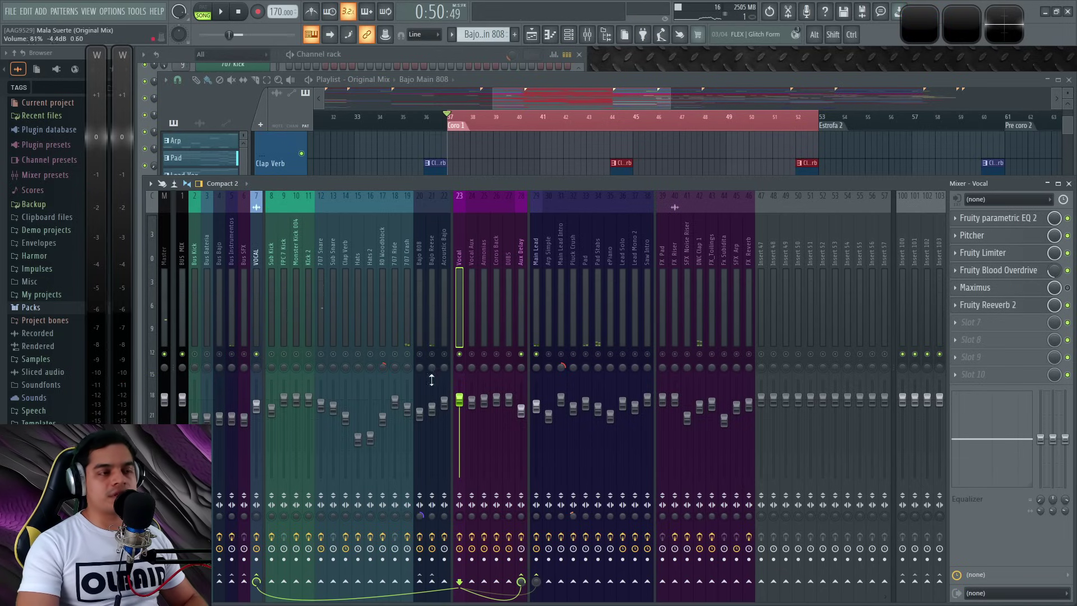
{"action": "key", "text": "space"}
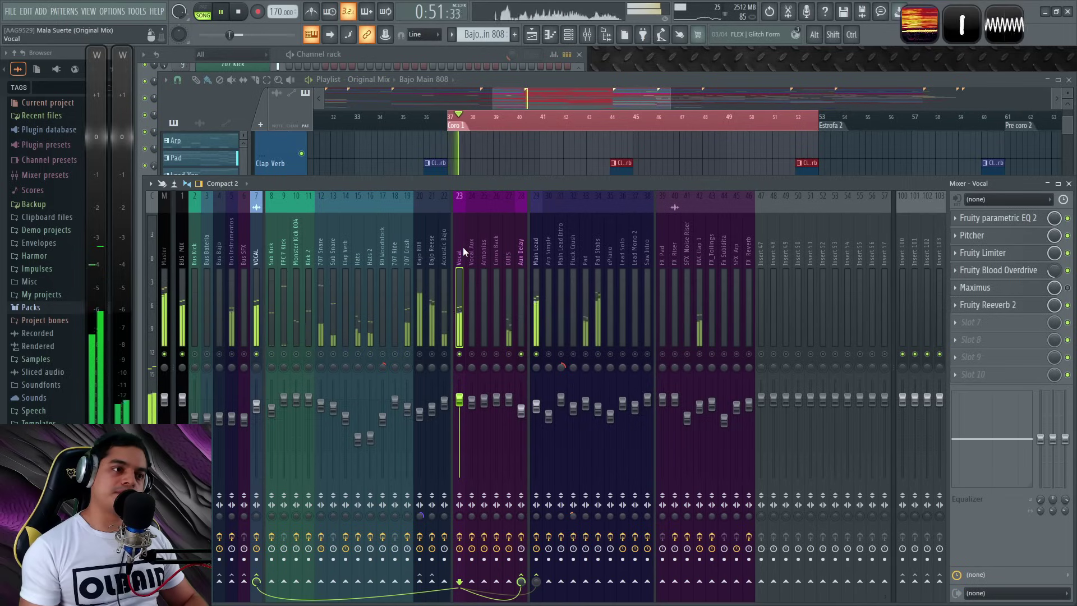
{"action": "key", "text": "space"}
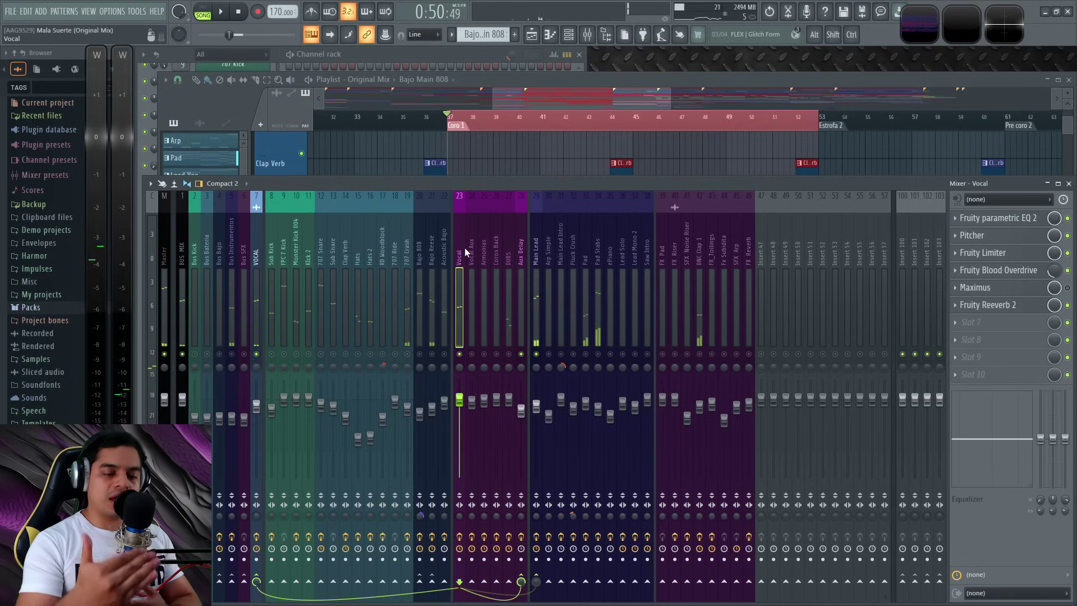
- Audition the Vocal Aux, Coros Back and DUBS mixer tracks in solo over the Coro 1 section
{"action": "left_click", "coordinate": [472, 351]}
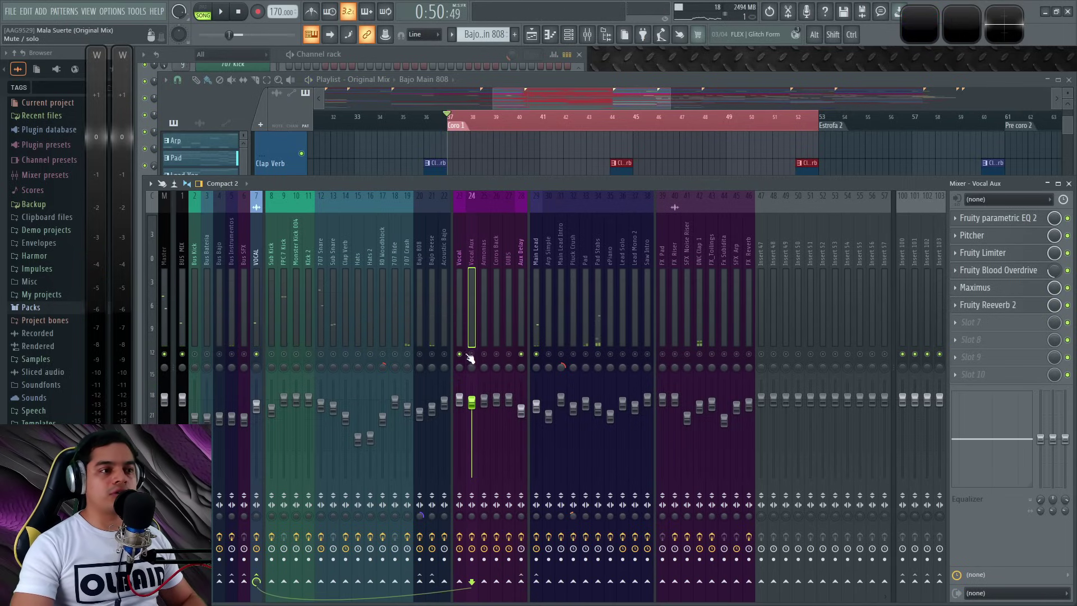
{"action": "key", "text": "space"}
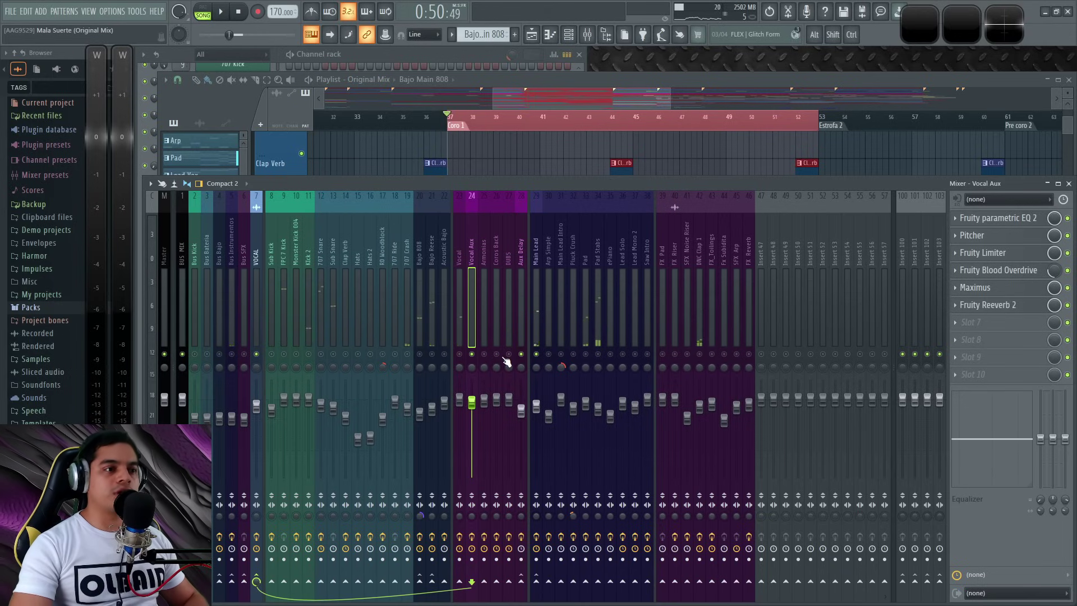
{"action": "left_click", "coordinate": [496, 249]}
{"action": "key", "text": "space"}
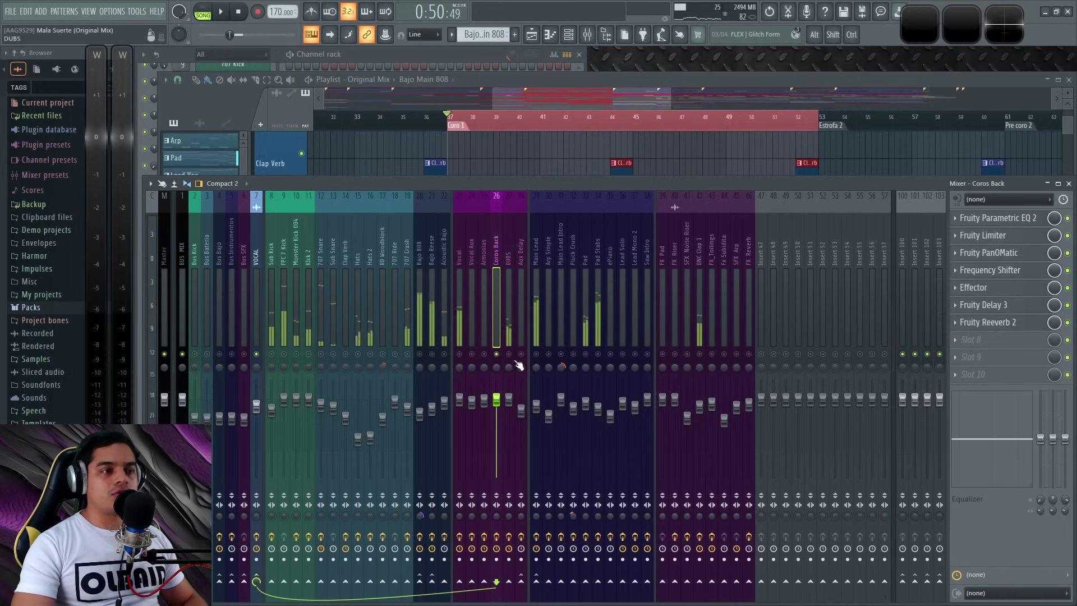
{"action": "key", "text": "space"}
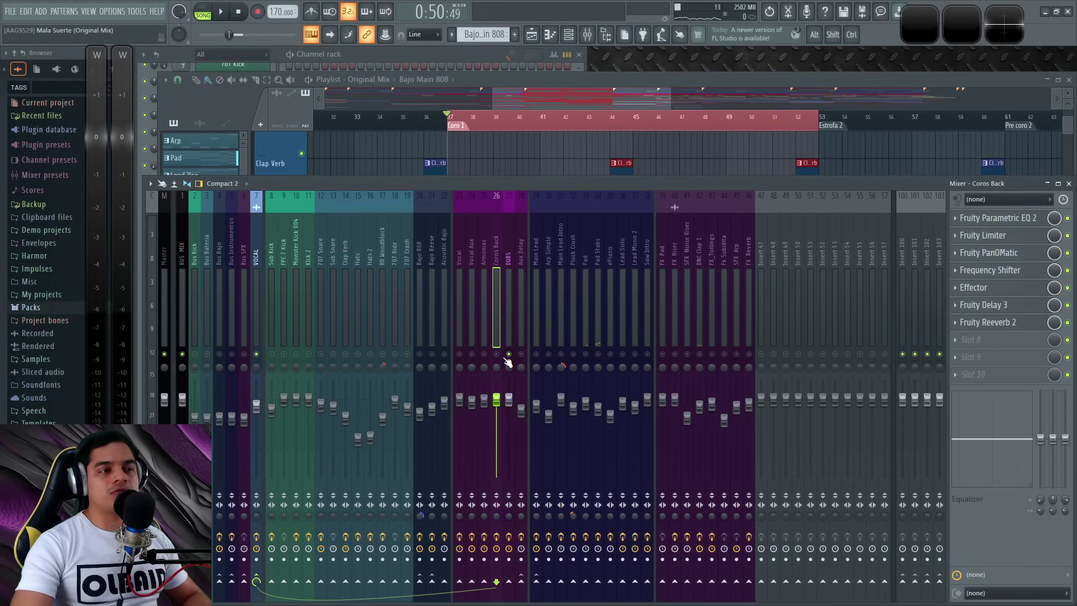
- Solo the VOCAL bus together with all vocal tracks routed to it and select that bus
{"action": "left_click", "coordinate": [458, 244]}
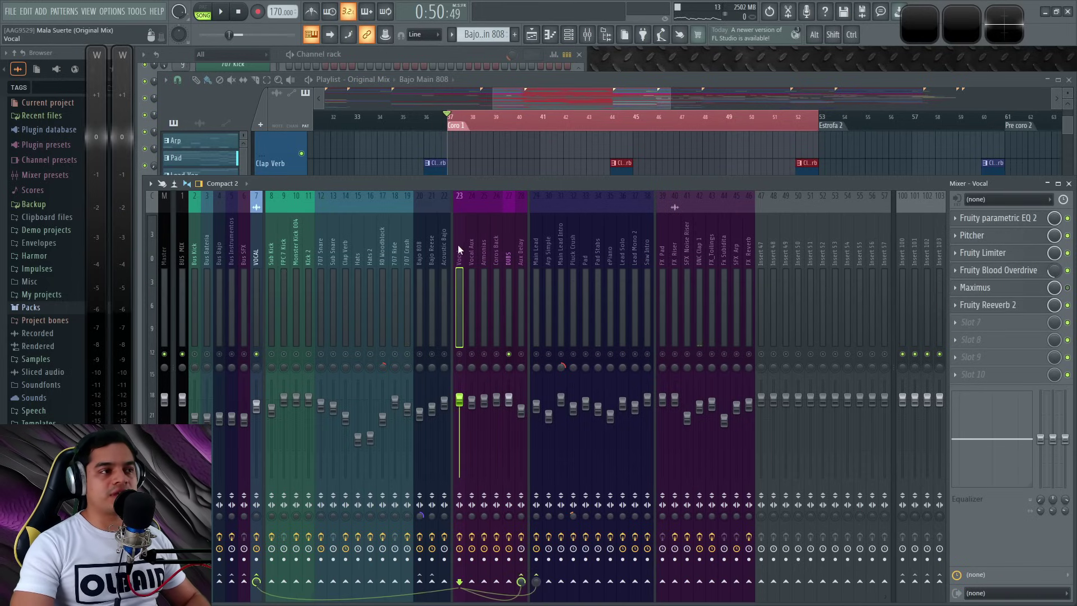
{"action": "left_click", "coordinate": [247, 331]}
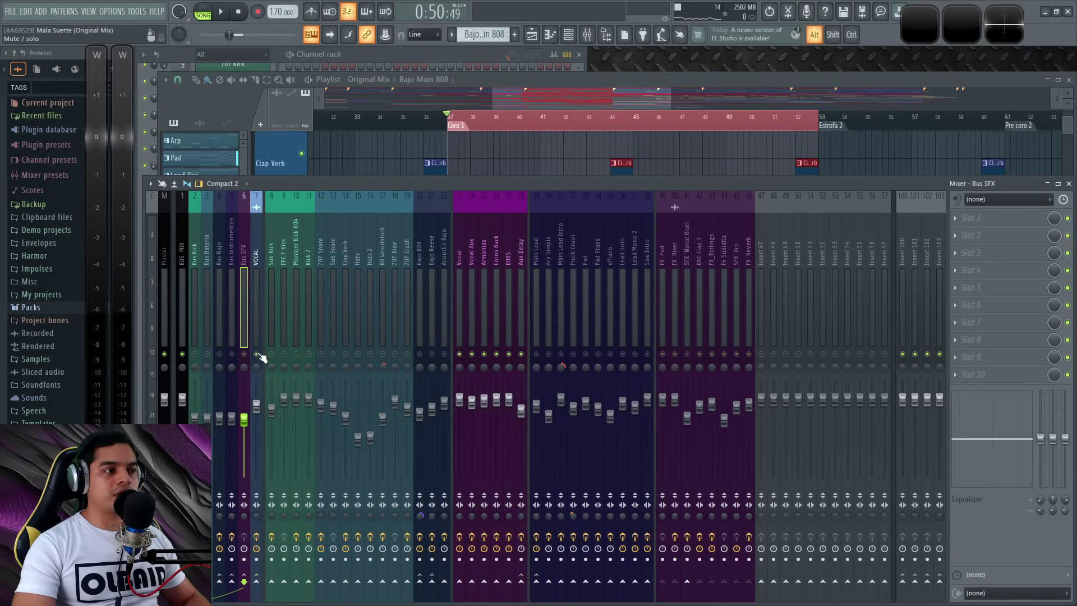
{"action": "left_click", "coordinate": [257, 247]}
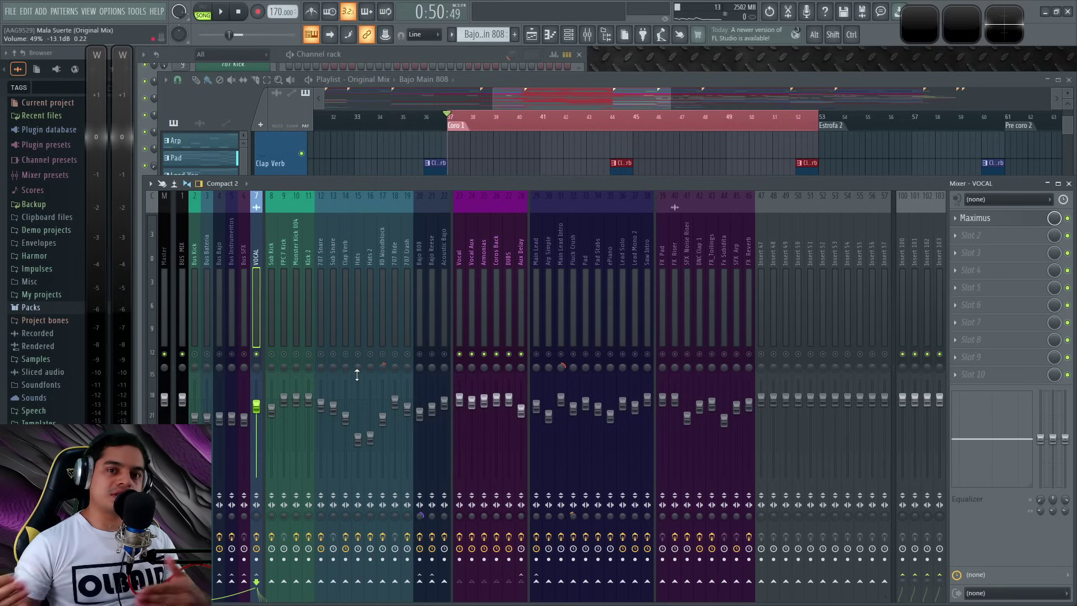
- Open Maximus on the VOCAL bus, examine the curves of its low, mid, high and master bands, and close it
{"action": "left_click", "coordinate": [976, 218]}
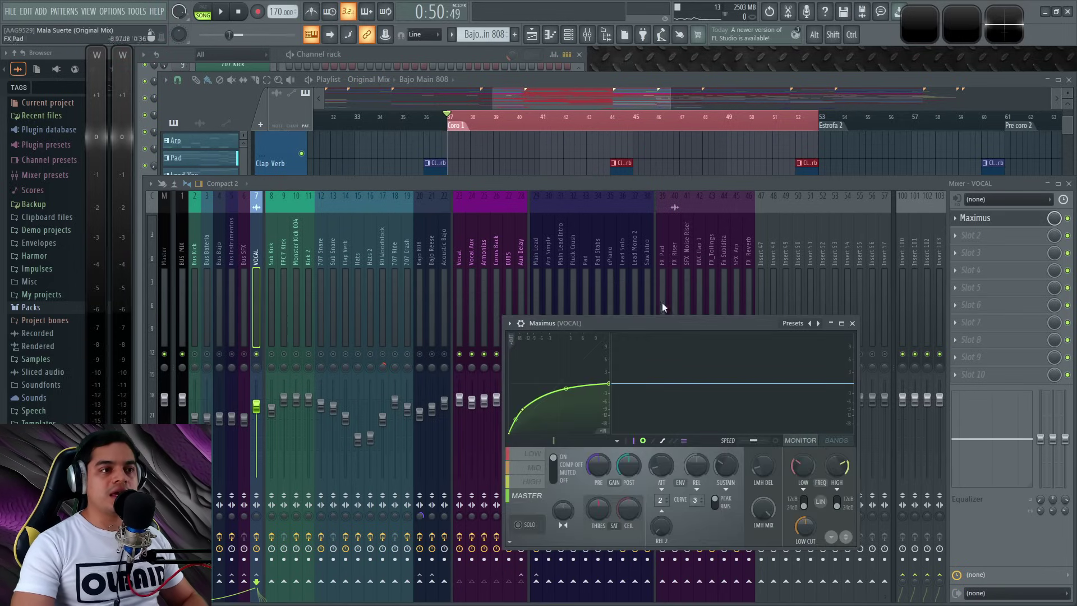
{"action": "left_click_drag", "start_coordinate": [660, 325], "coordinate": [649, 253]}
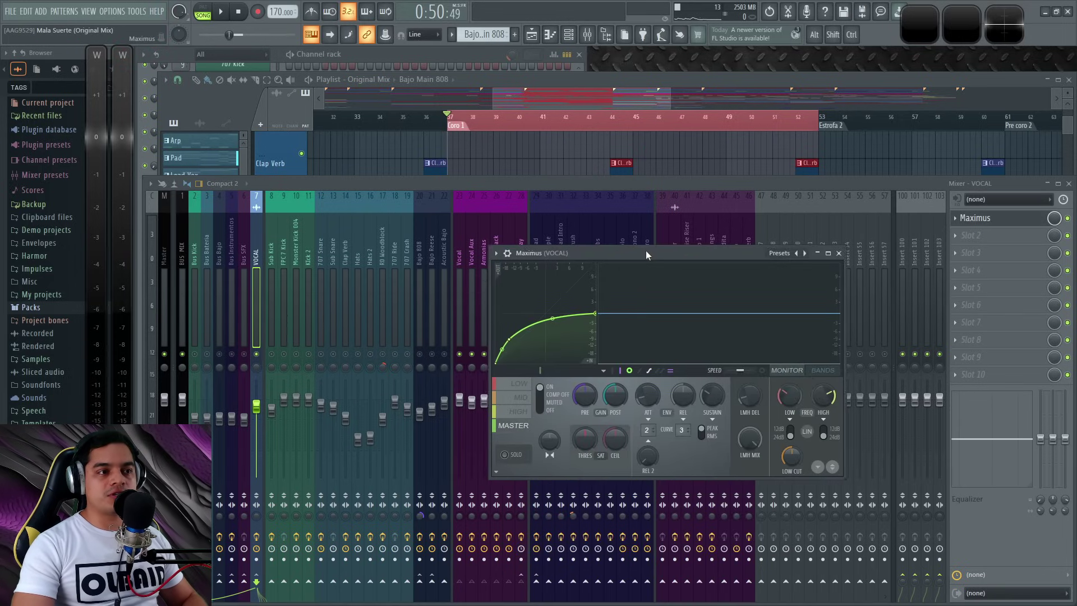
{"action": "left_click", "coordinate": [525, 385]}
{"action": "left_click", "coordinate": [527, 397]}
{"action": "left_click", "coordinate": [523, 383]}
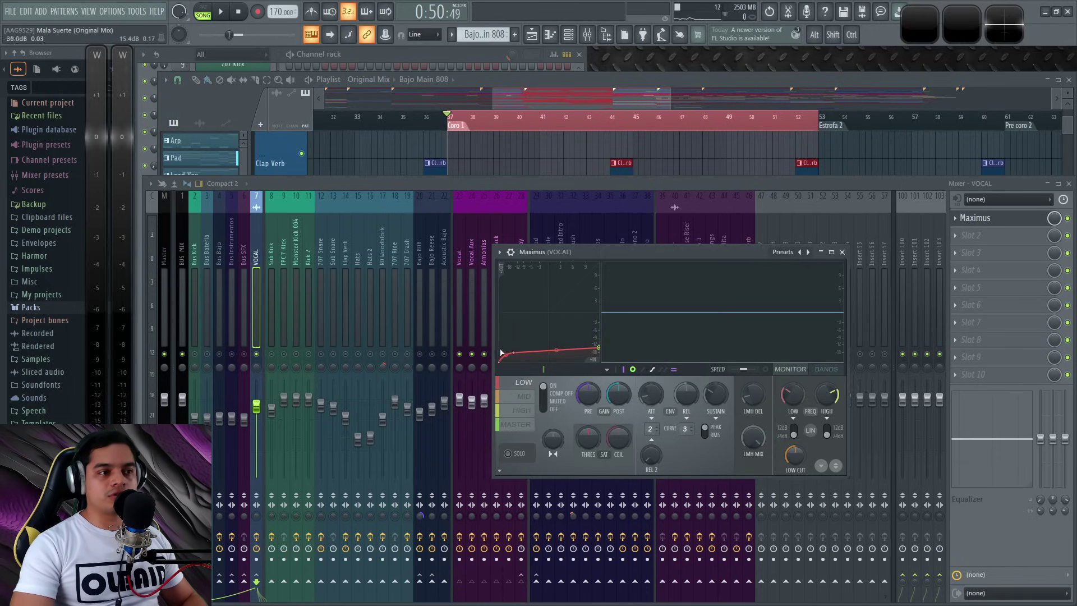
{"action": "left_click", "coordinate": [524, 410]}
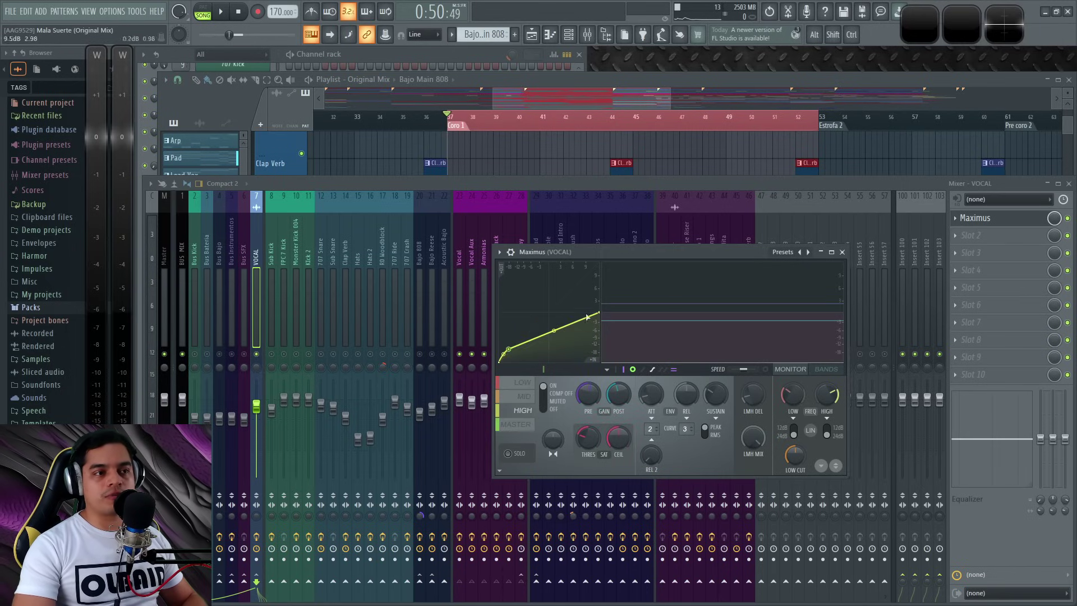
{"action": "left_click", "coordinate": [516, 425]}
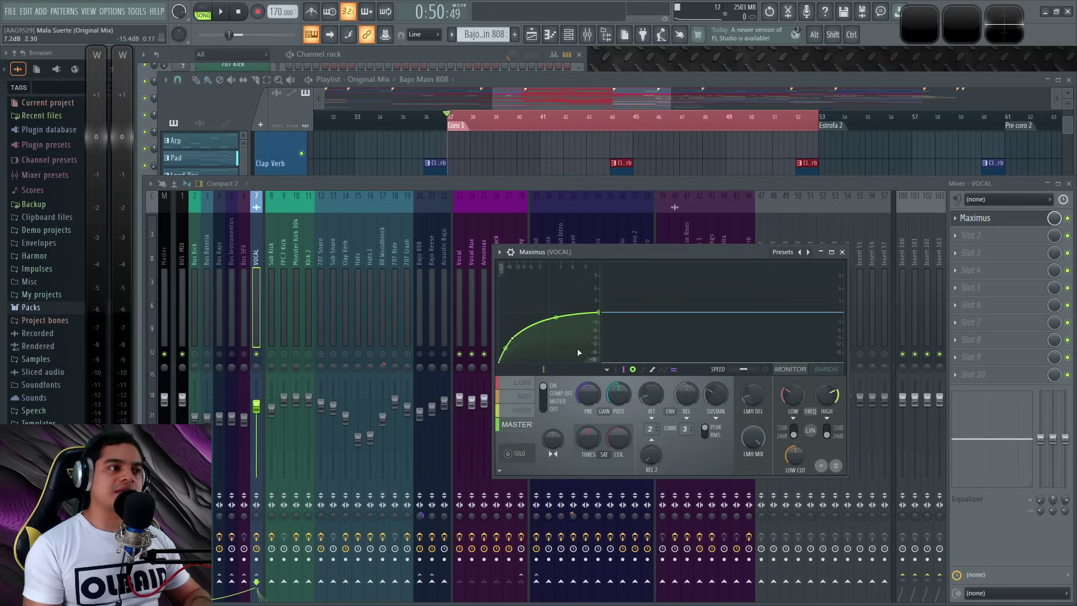
{"action": "left_click", "coordinate": [842, 251]}
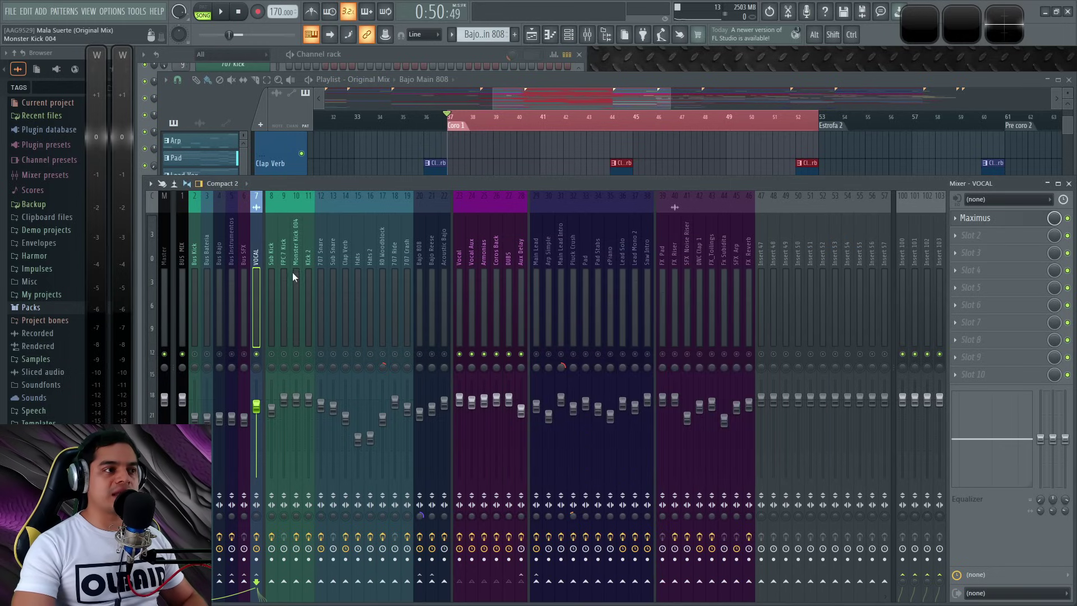
- Select and solo the 707 Snare track again and play the chorus to read its level on the peak meter
{"action": "left_click", "coordinate": [320, 247]}
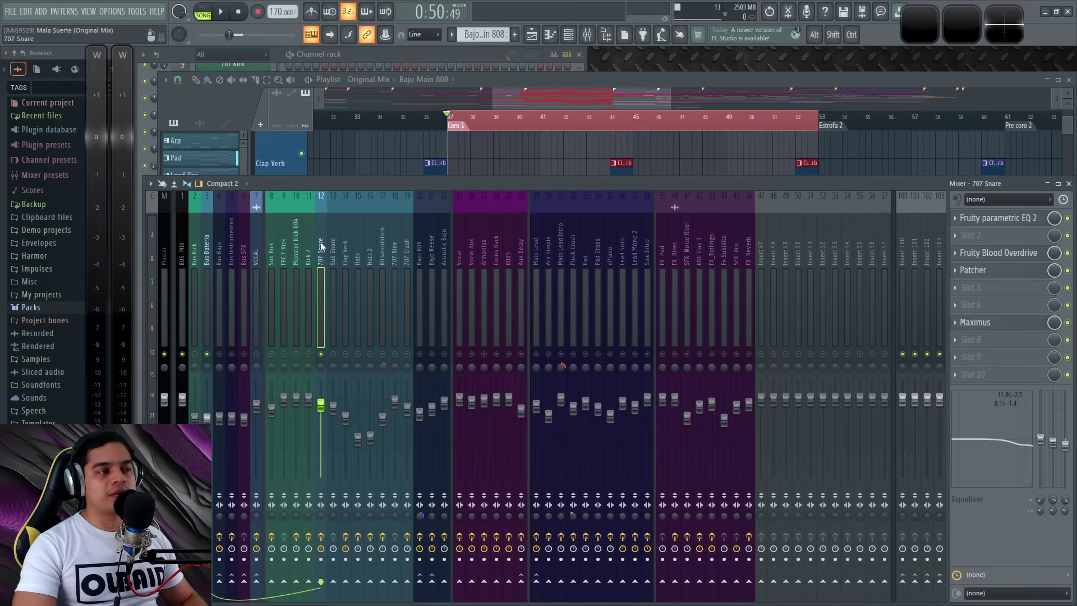
{"action": "key", "text": "space"}
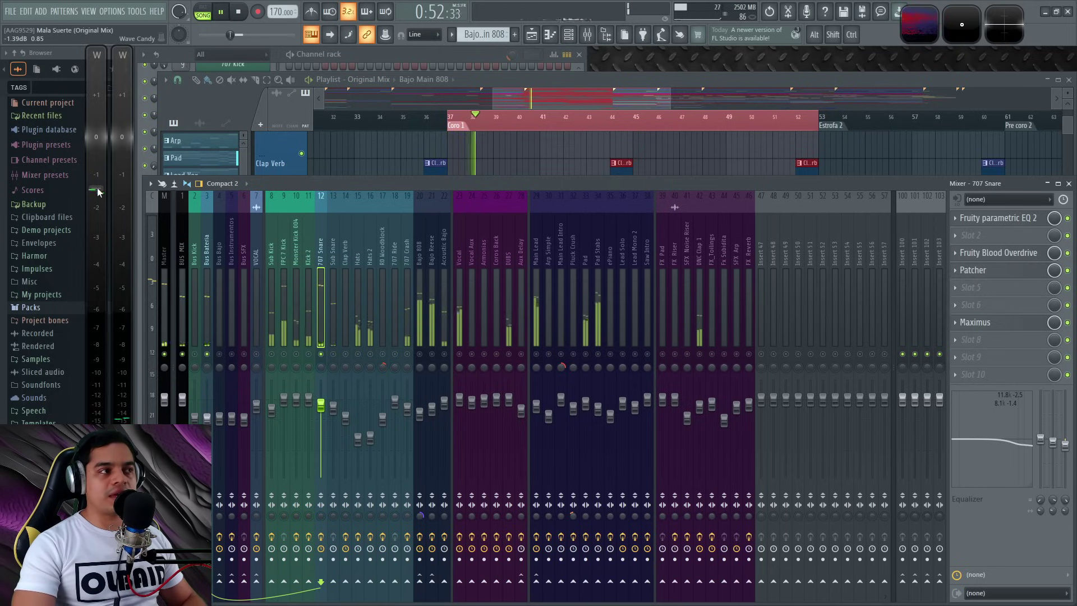
- Stop playback, check the mixer tracks next to the 707 Snare, including the Sub Snare, and reselect the 707 Snare
{"action": "key", "text": "space"}
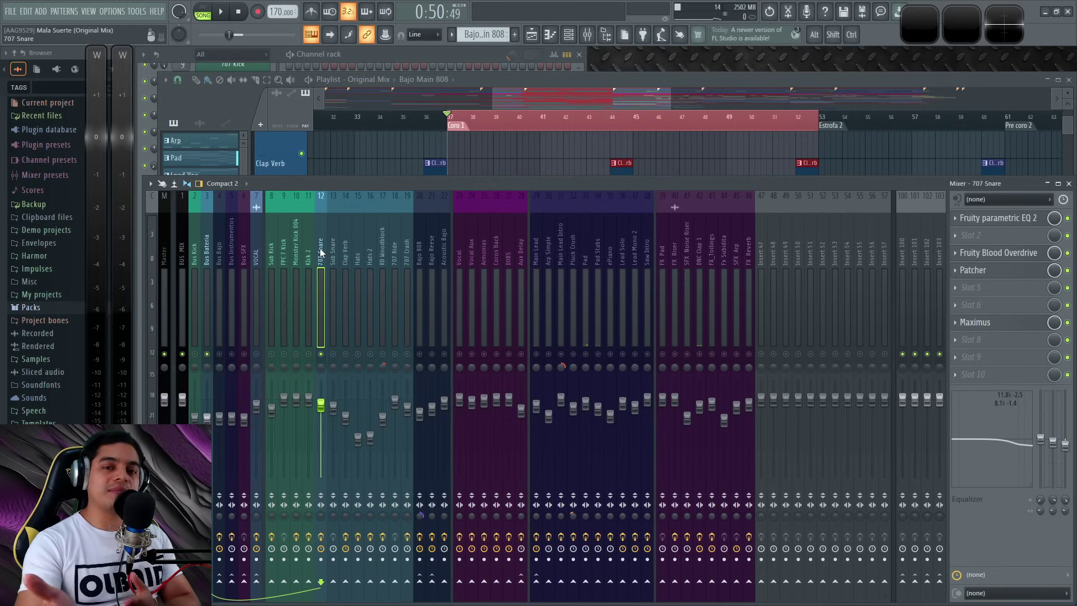
{"action": "key", "text": "Right"}
{"action": "key", "text": "Right"}
{"action": "key", "text": "Right"}
{"action": "key", "text": "Right"}
{"action": "key", "text": "Right"}
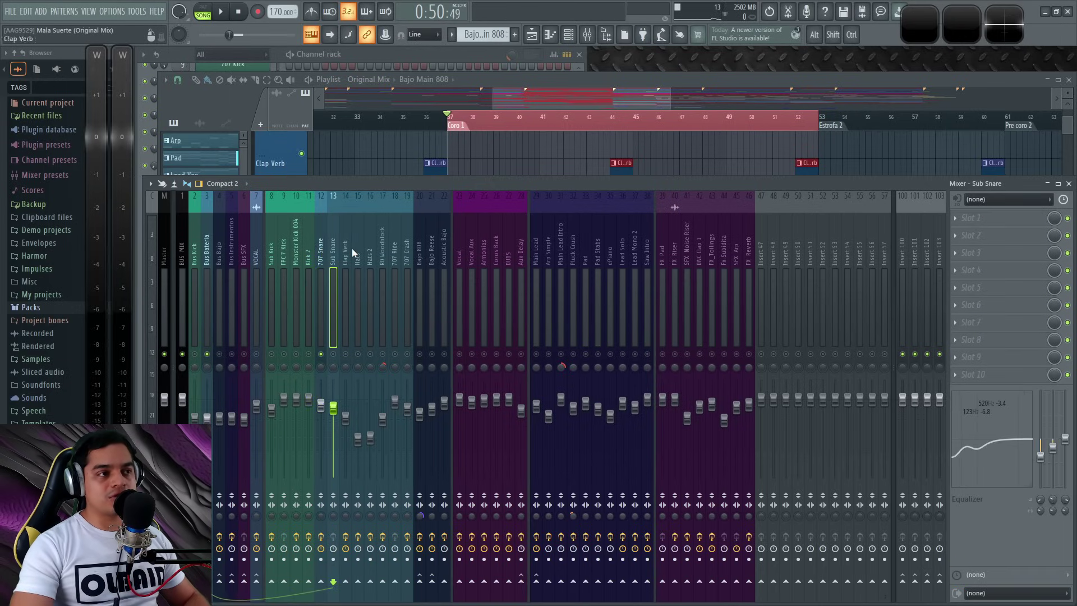
{"action": "left_click", "coordinate": [395, 250]}
{"action": "left_click", "coordinate": [333, 250]}
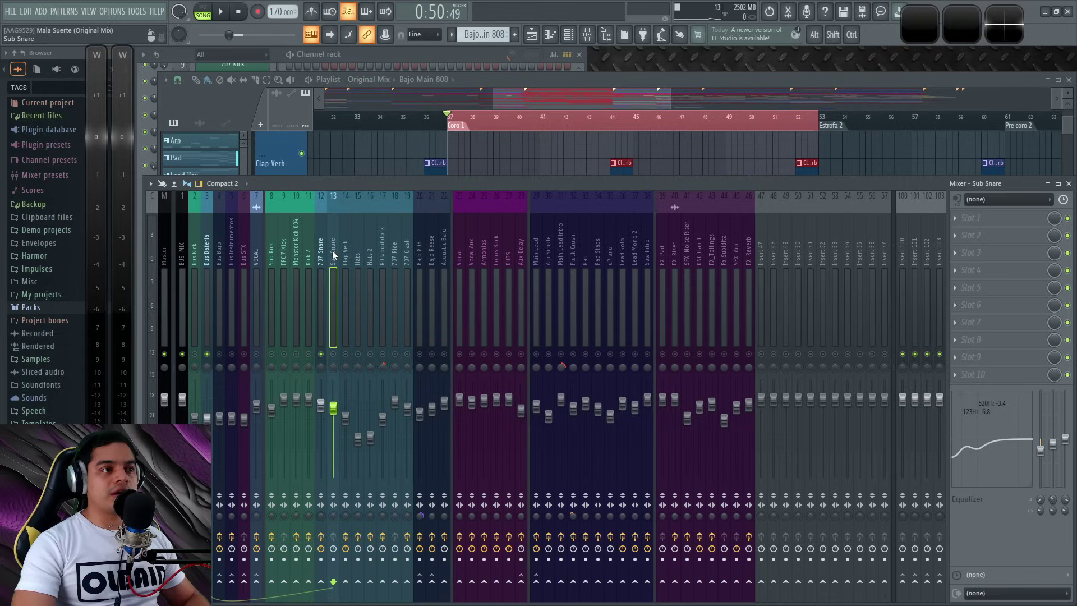
{"action": "left_click", "coordinate": [320, 250]}
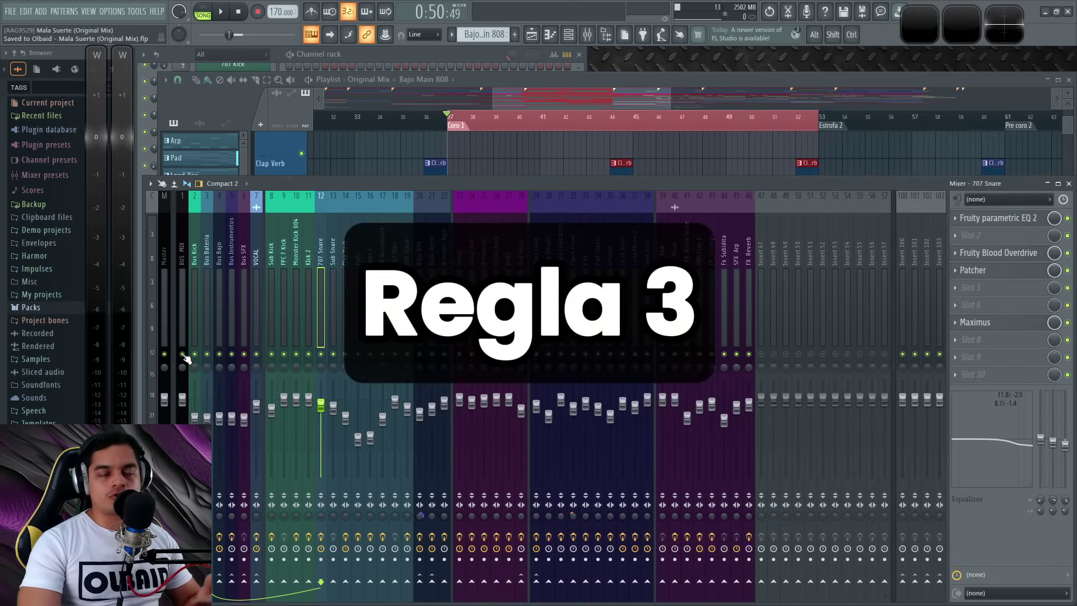
- Examine the drum, bass and vocal clips around the Coro 1 section in the playlist
{"action": "left_click_drag", "start_coordinate": [534, 100], "coordinate": [542, 100]}
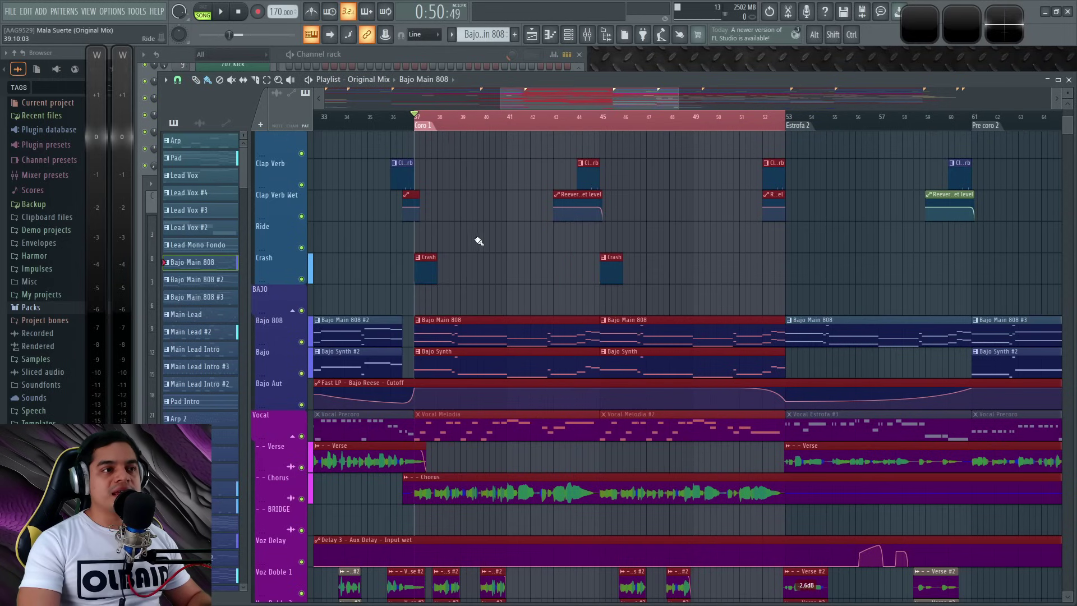
{"action": "scroll", "coordinate": [479, 242], "scroll_direction": "down", "scroll_amount": 4, "text": "ctrl"}
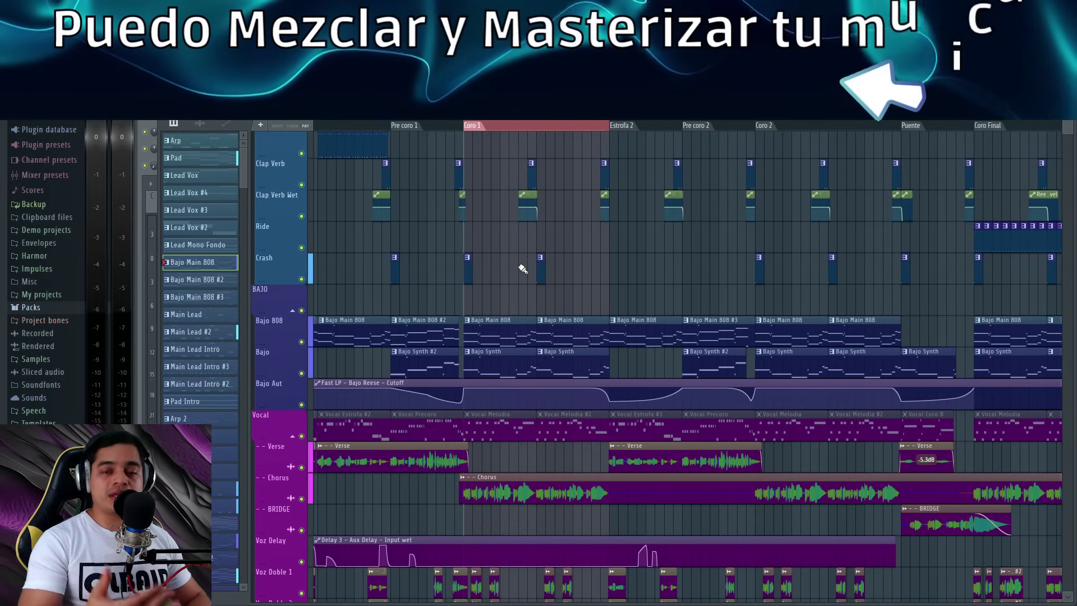
{"action": "scroll", "coordinate": [521, 255], "scroll_direction": "up", "scroll_amount": 5}
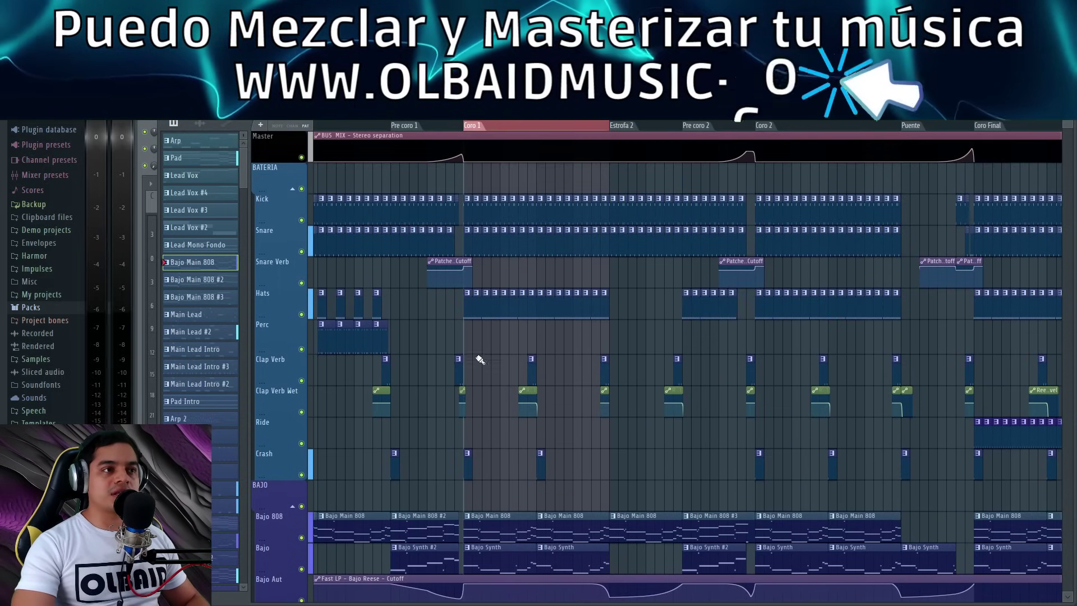
{"action": "scroll", "coordinate": [493, 314], "scroll_direction": "down", "scroll_amount": 5}
{"action": "scroll", "coordinate": [477, 264], "scroll_direction": "up", "scroll_amount": 3, "text": "ctrl"}
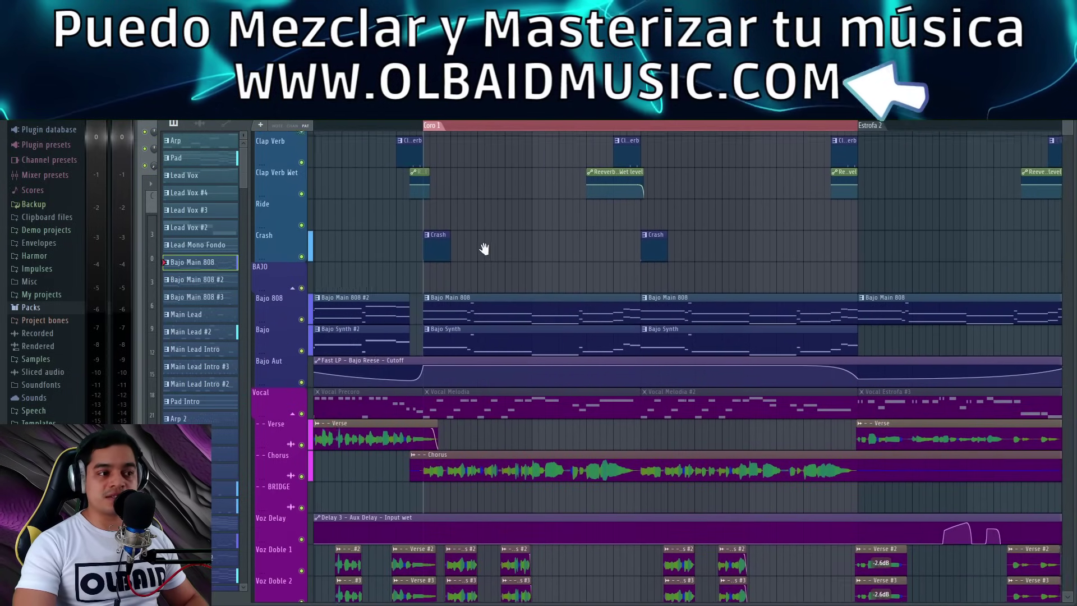
{"action": "left_click_drag", "start_coordinate": [485, 249], "coordinate": [503, 279]}
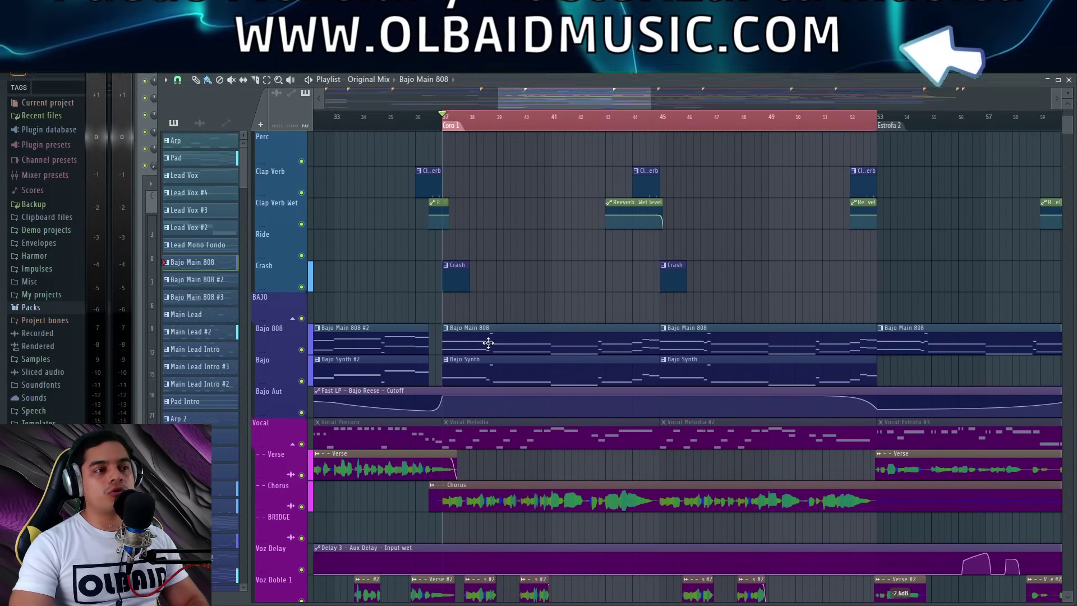
- Audition the Bajo Main 808 pattern on its own and select the Bajo 808 mixer track to watch its level
{"action": "key", "text": "F6"}
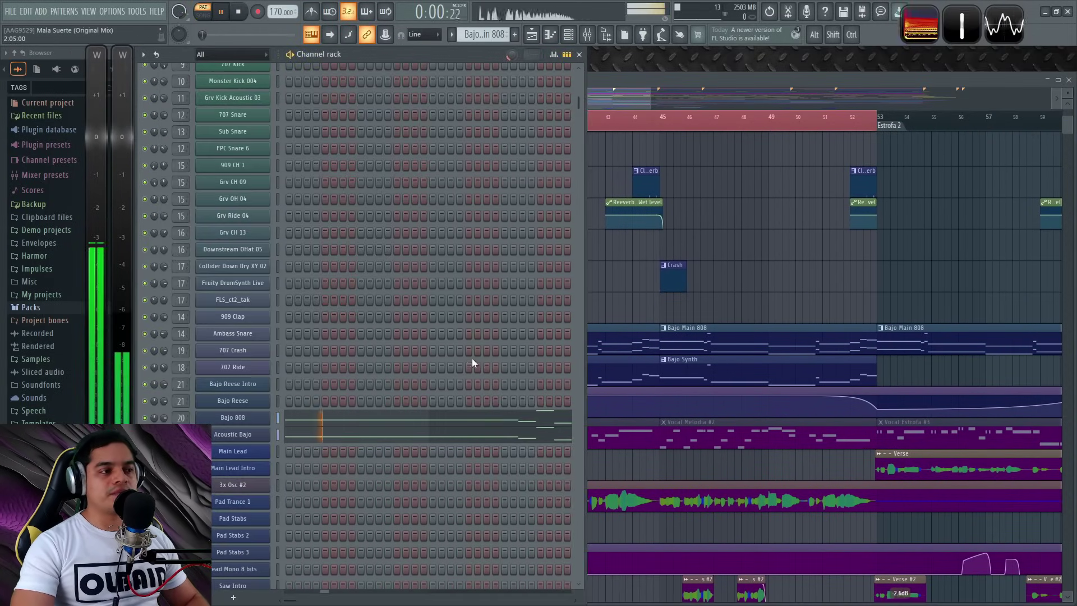
{"action": "key", "text": "F9"}
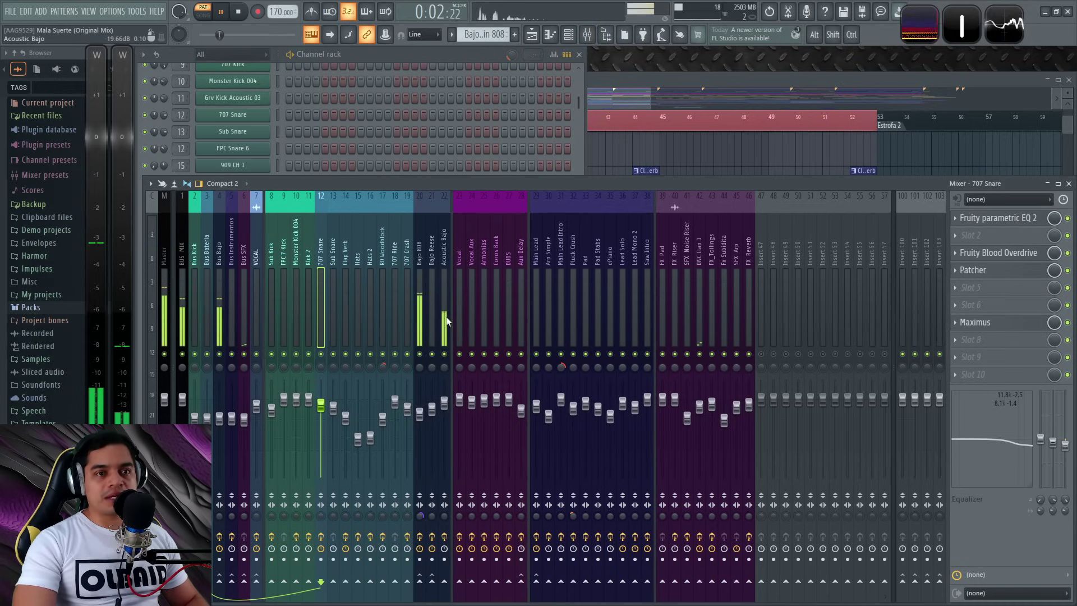
{"action": "key", "text": "space"}
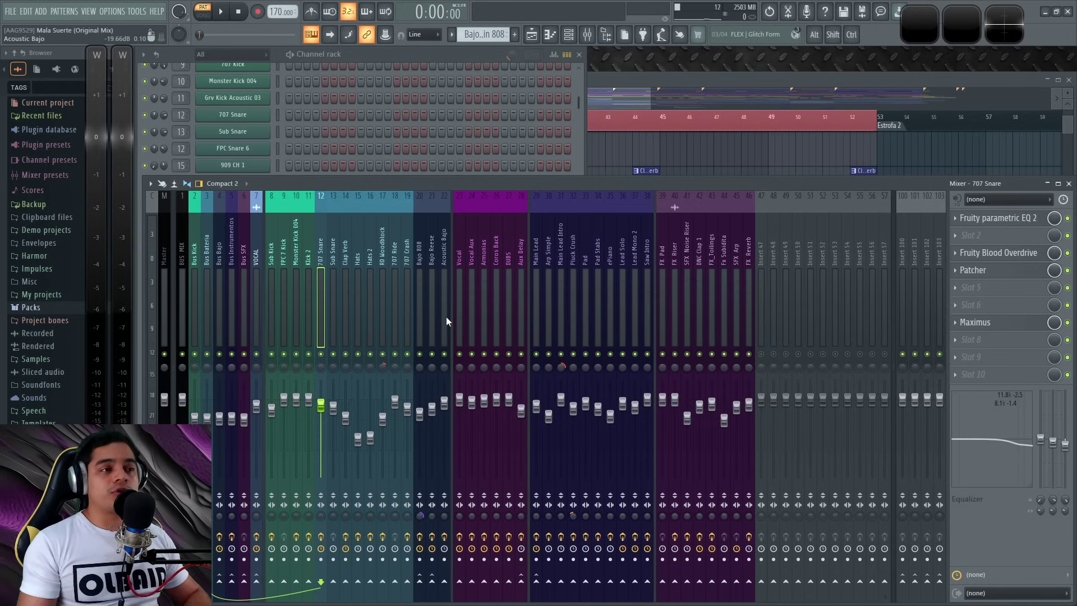
{"action": "left_click", "coordinate": [422, 241]}
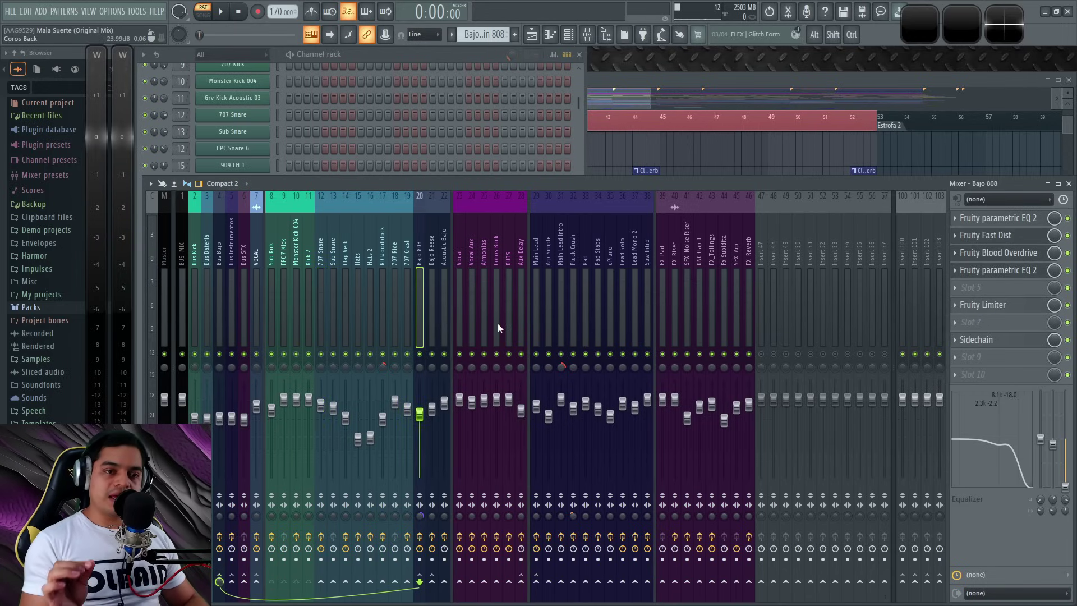
{"action": "key", "text": "space"}
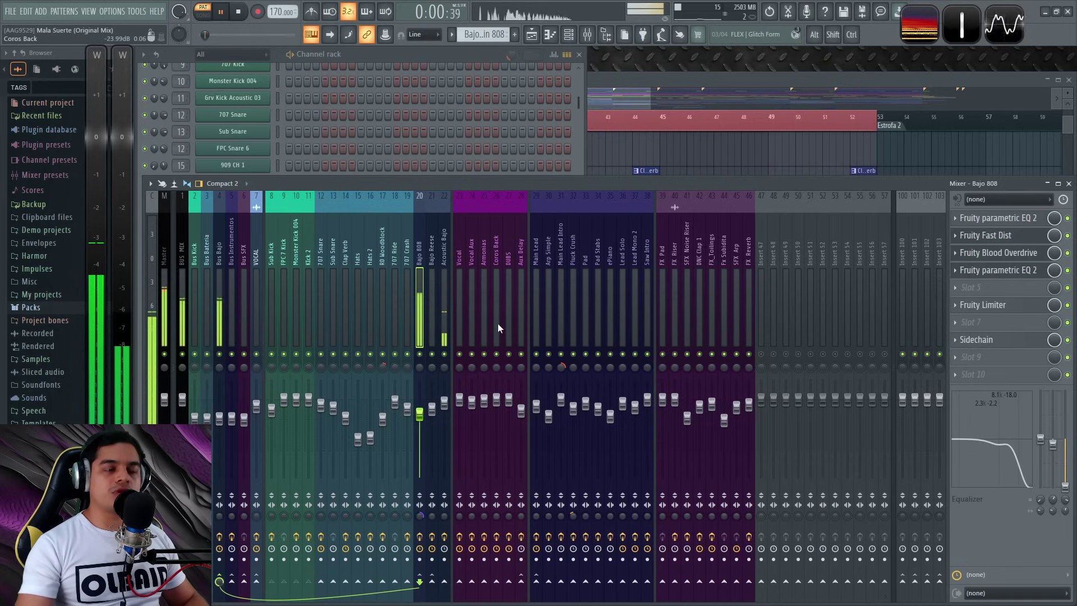
{"action": "key", "text": "space"}
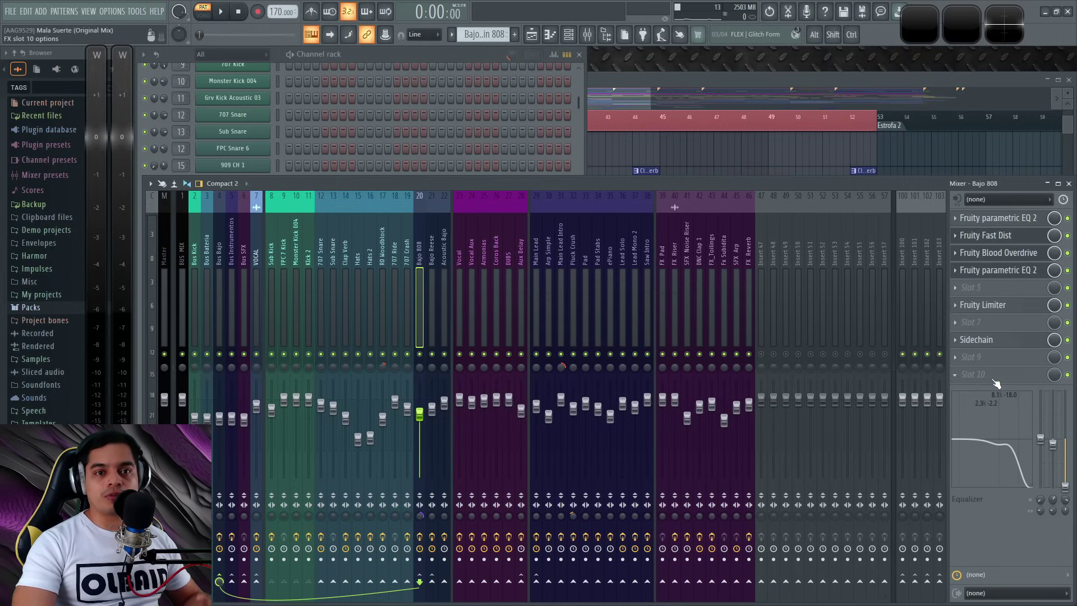
- Compare the Bajo Reese and Bajo 808 effect chains, and inspect Fruity Fast Dist and the track EQ on Bajo 808
{"action": "left_click", "coordinate": [432, 251]}
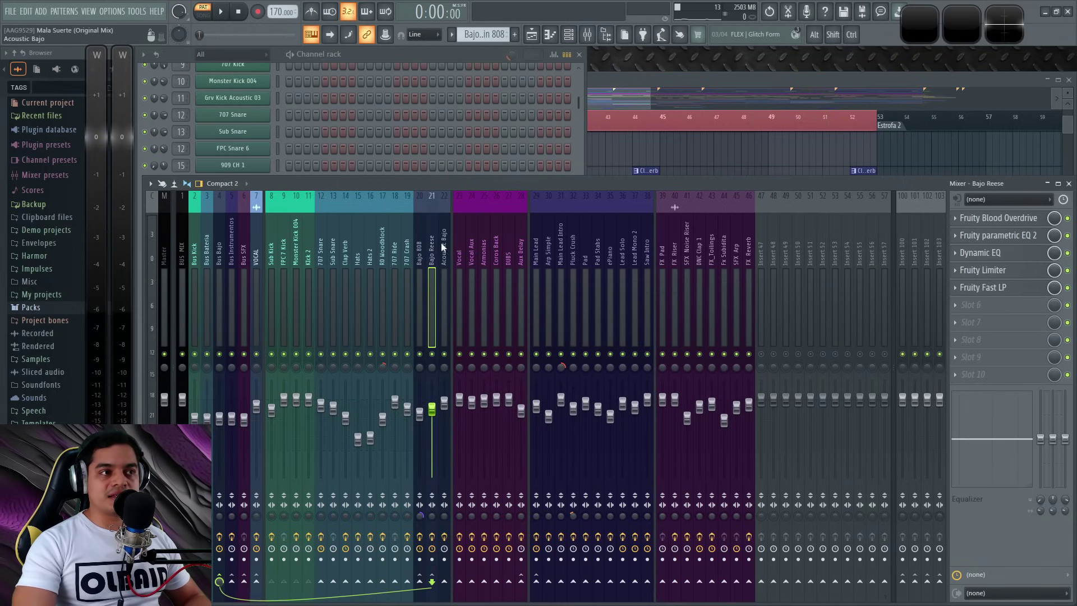
{"action": "left_click", "coordinate": [420, 252]}
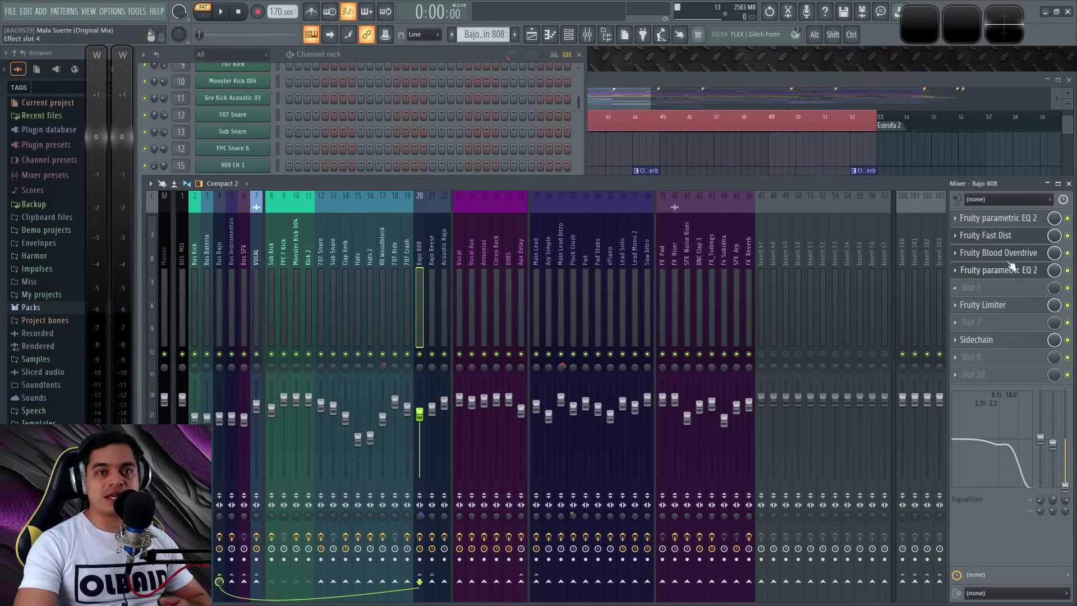
{"action": "left_click", "coordinate": [1019, 237]}
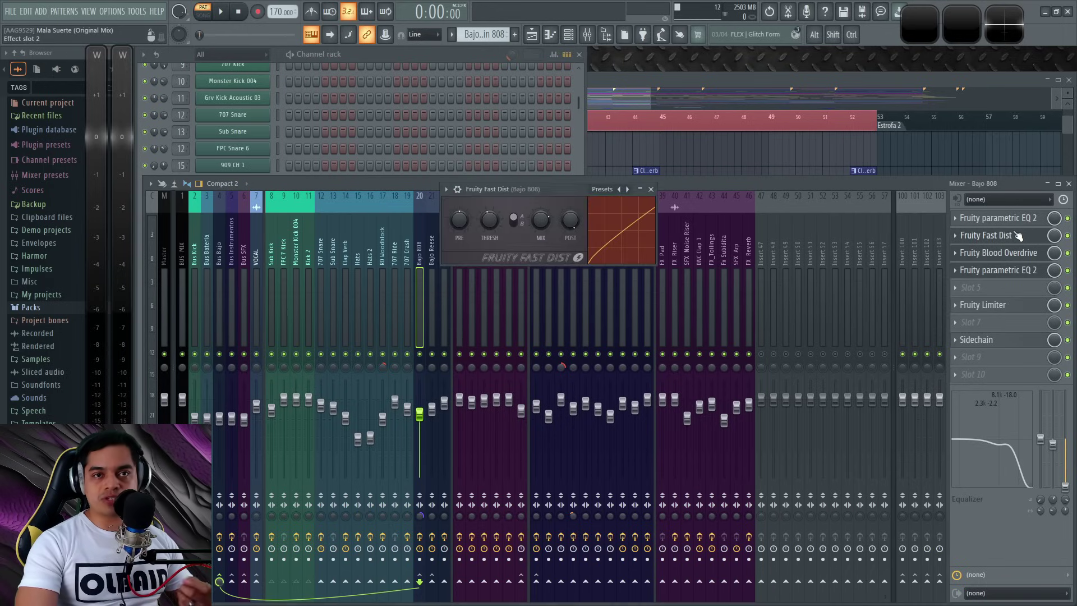
{"action": "left_click", "coordinate": [651, 189]}
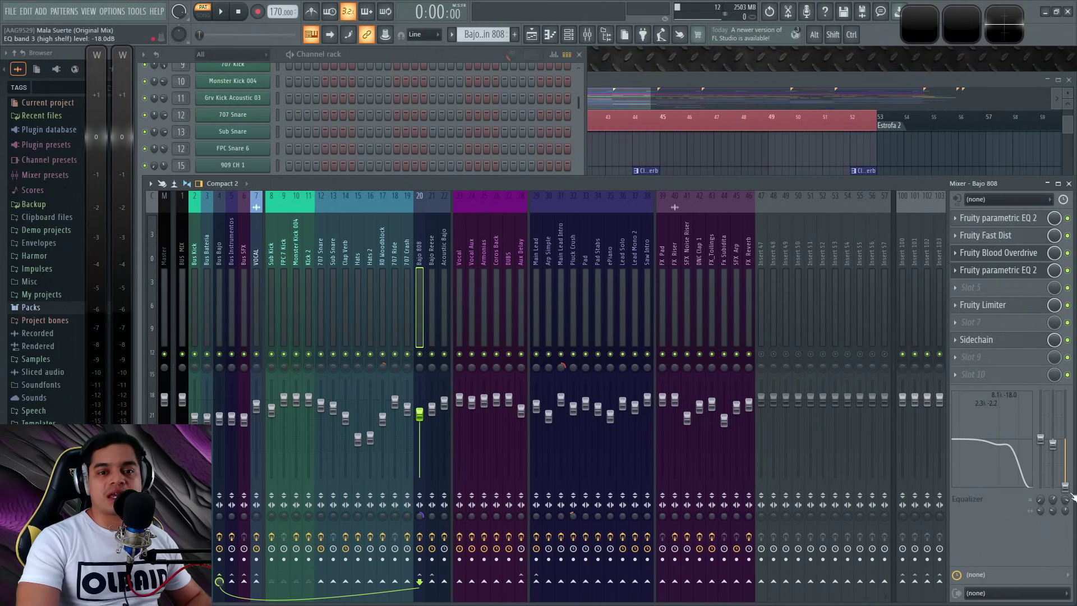
{"action": "left_click_drag", "start_coordinate": [1024, 459], "coordinate": [1024, 444]}
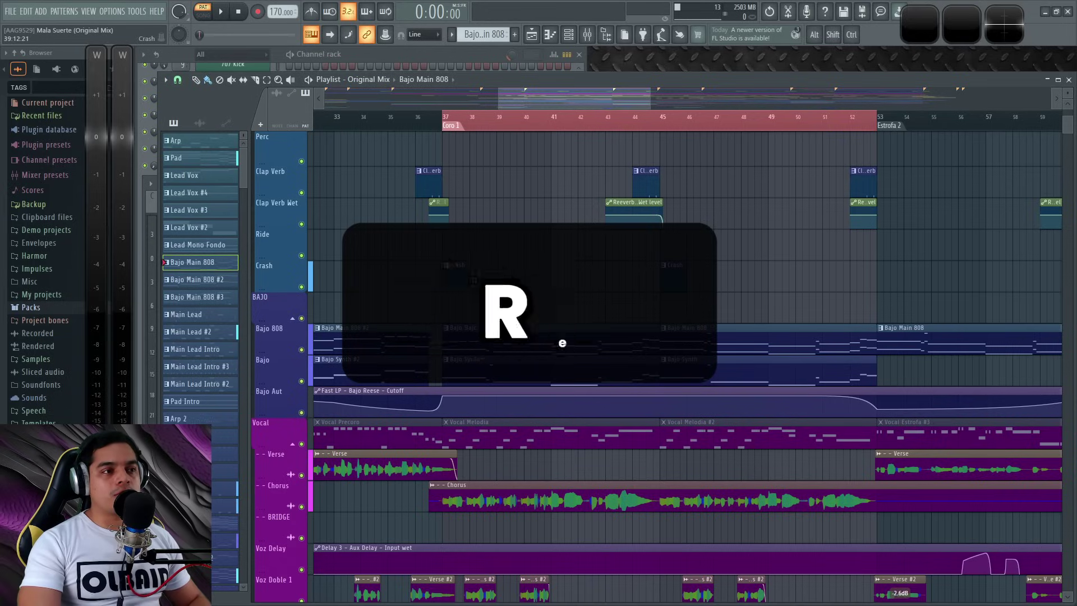
- Inspect the bass clips at the start of Coro 1 in the playlist and play the Bajo Main 808 pattern
{"action": "left_click_drag", "start_coordinate": [523, 270], "coordinate": [566, 284]}
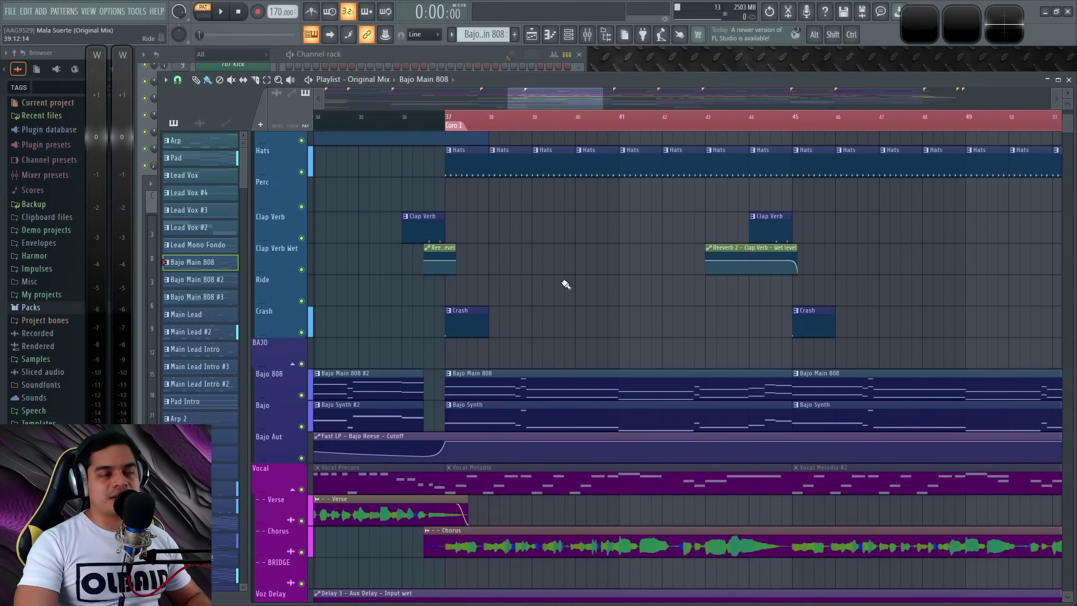
{"action": "mouse_move", "coordinate": [611, 333]}
{"action": "left_mouse_down"}
{"action": "mouse_move", "coordinate": [481, 337]}
{"action": "mouse_move", "coordinate": [577, 346]}
{"action": "mouse_move", "coordinate": [617, 337]}
{"action": "left_mouse_up"}
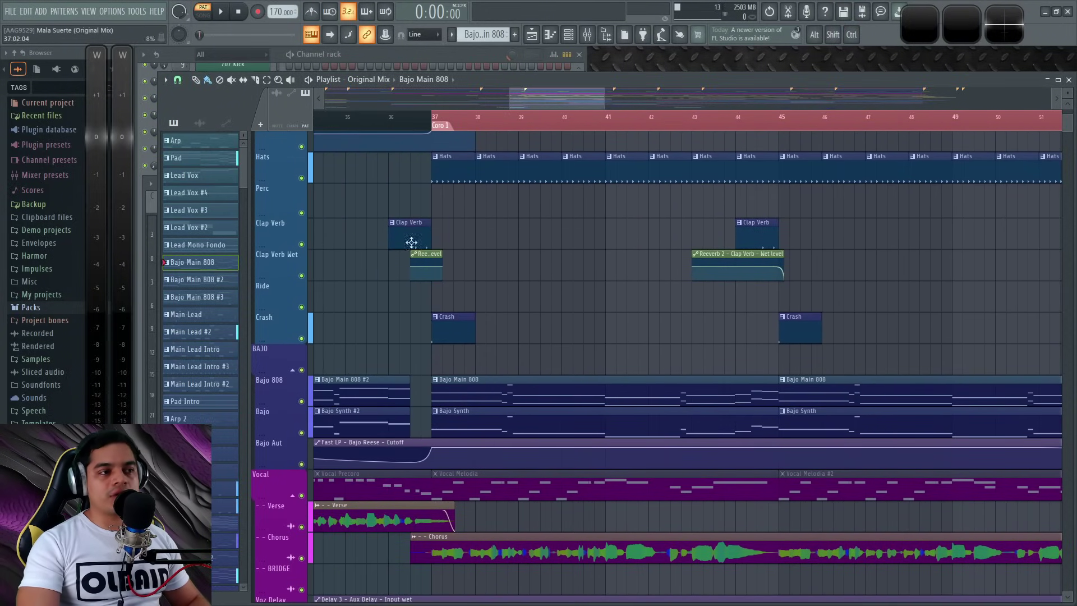
{"action": "key", "text": "space"}
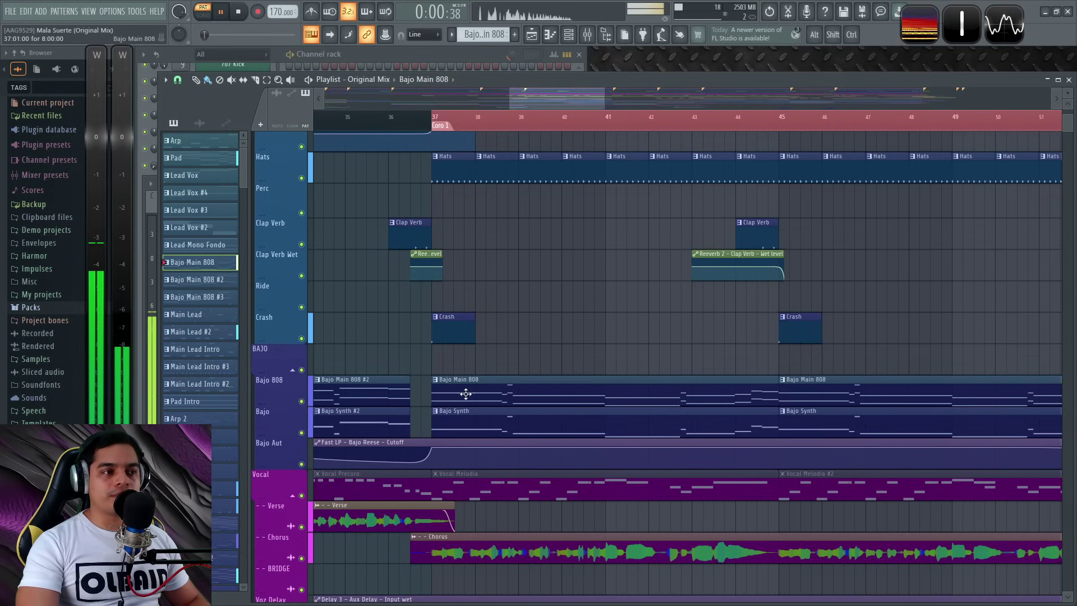
{"action": "key", "text": "space"}
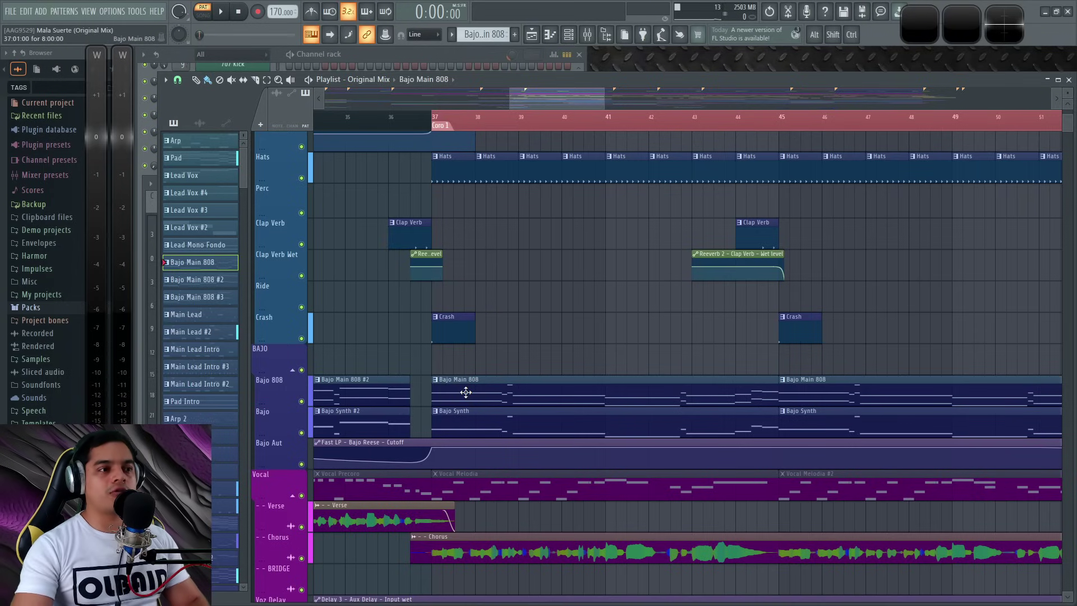
- Solo the Bajo 808 mixer track while playing the bass pattern, and solo the Acoustic Bajo track to compare
{"action": "key", "text": "F9"}
{"action": "key", "text": "space"}
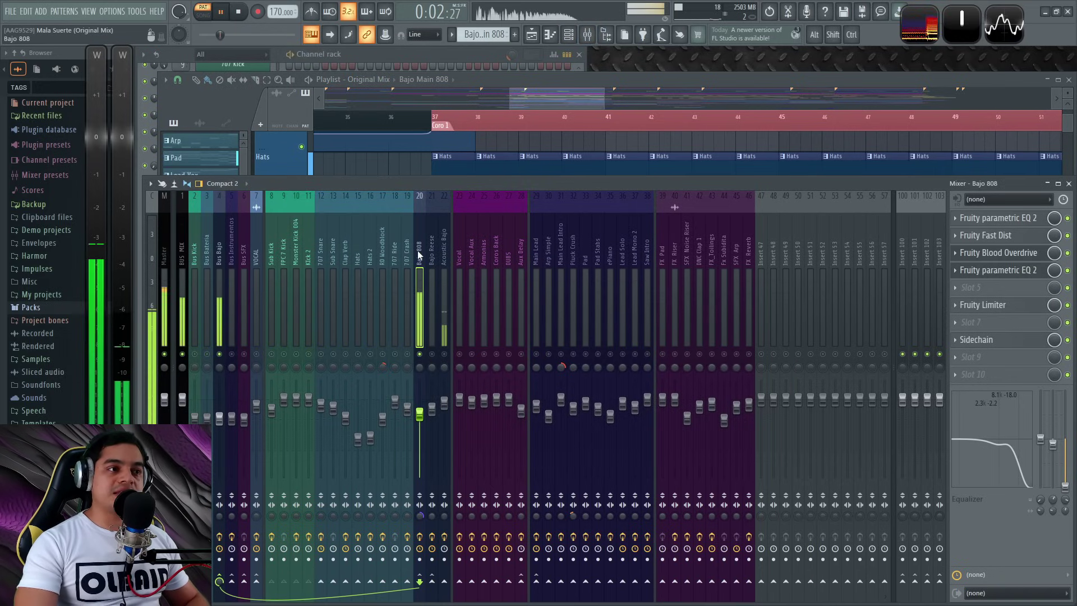
{"action": "key", "text": "space"}
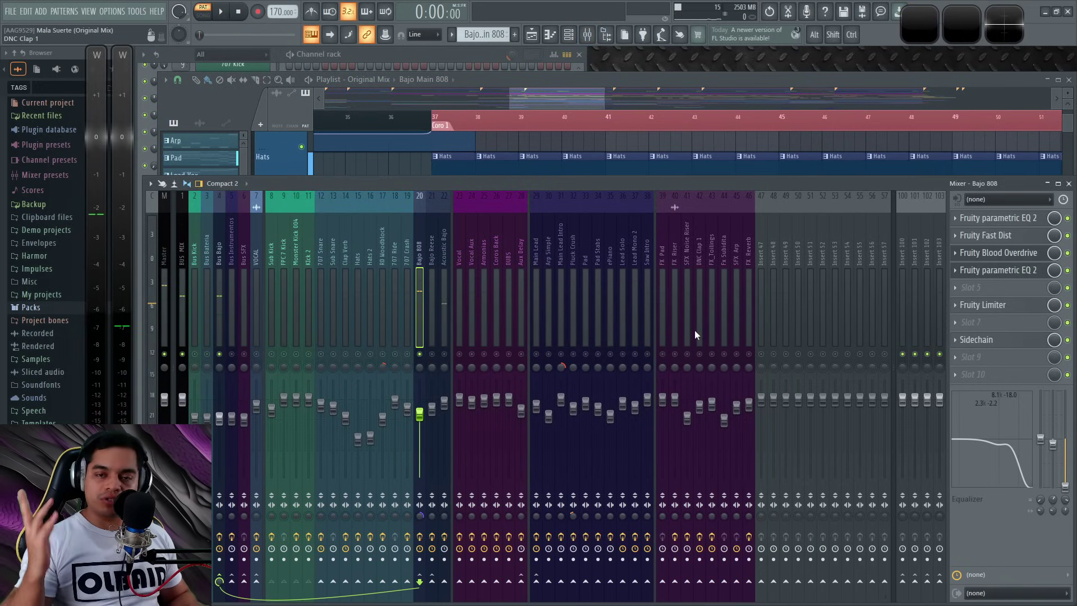
{"action": "key", "text": "space"}
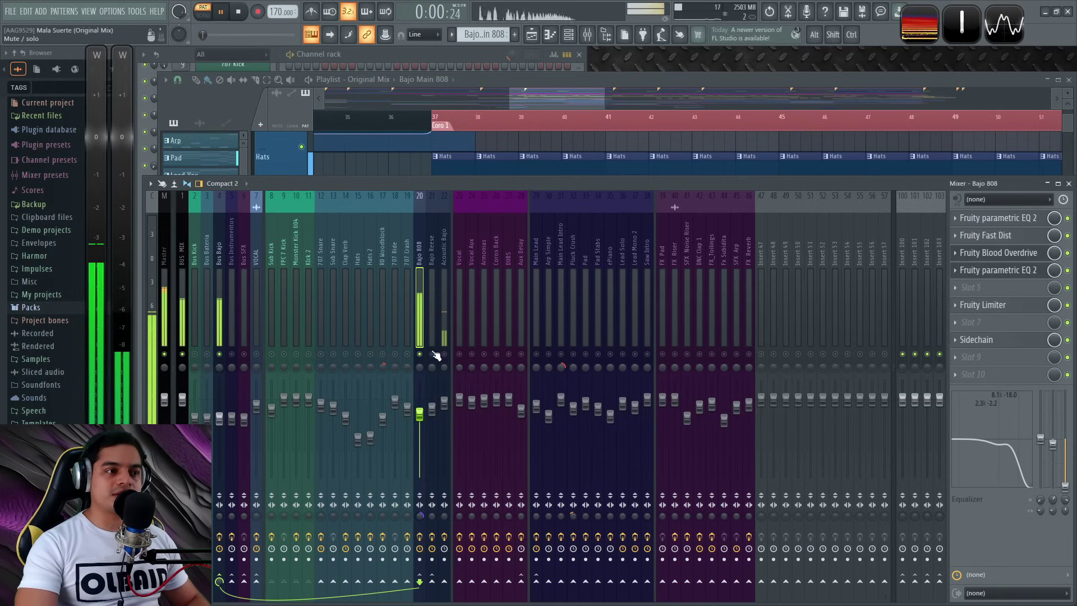
{"action": "key", "text": "space"}
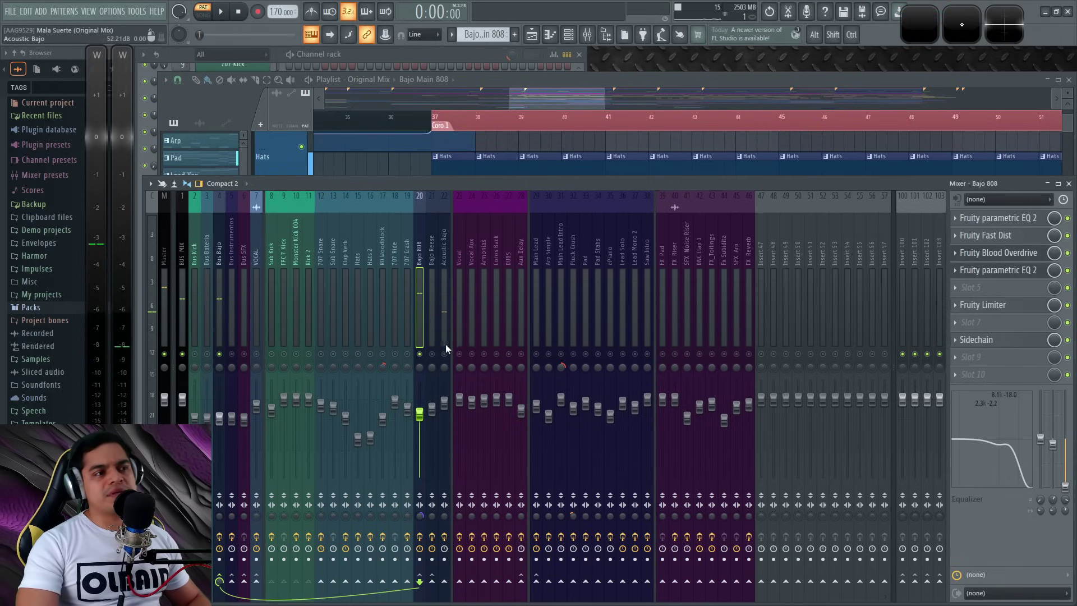
{"action": "left_click", "coordinate": [445, 354], "text": "ctrl"}
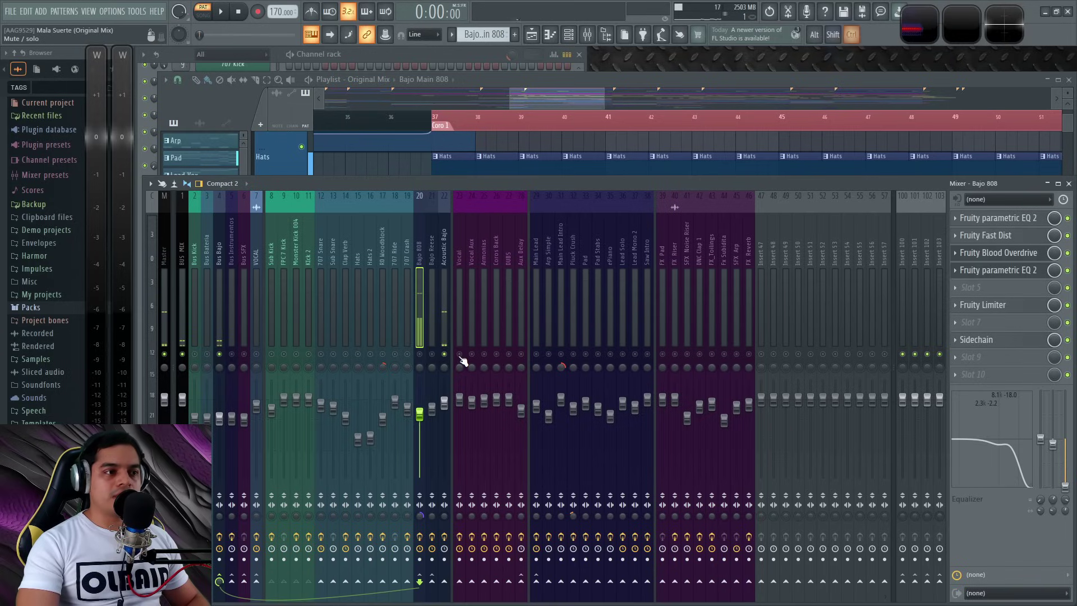
- Set the song position to bar 37 at the start of Coro 1 and audition the Bajo 808 track in solo
{"action": "key", "text": "F9"}
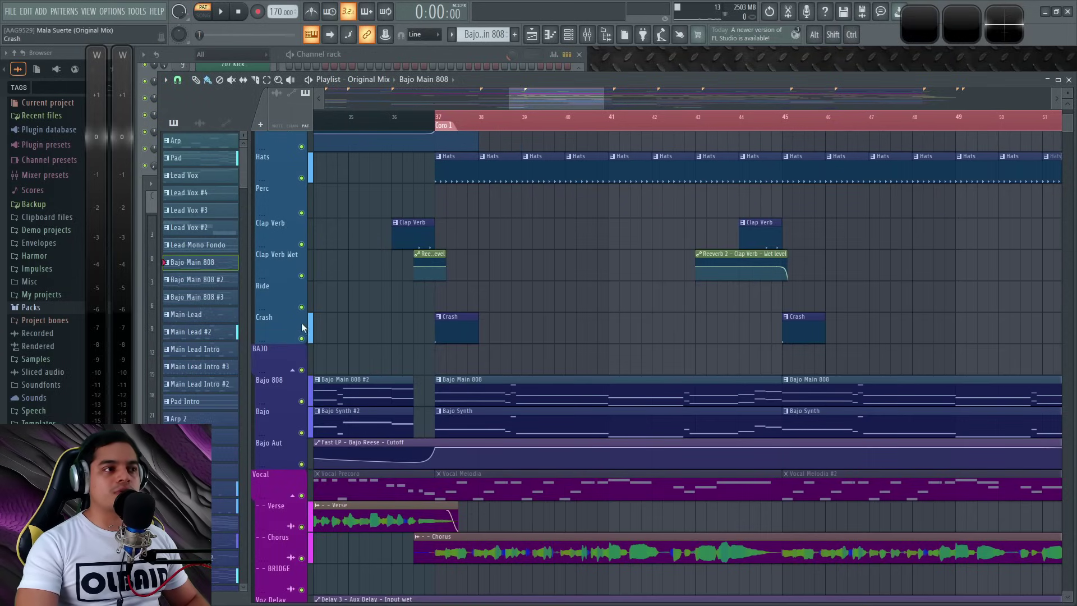
{"action": "left_click", "coordinate": [437, 117]}
{"action": "key", "text": "F9"}
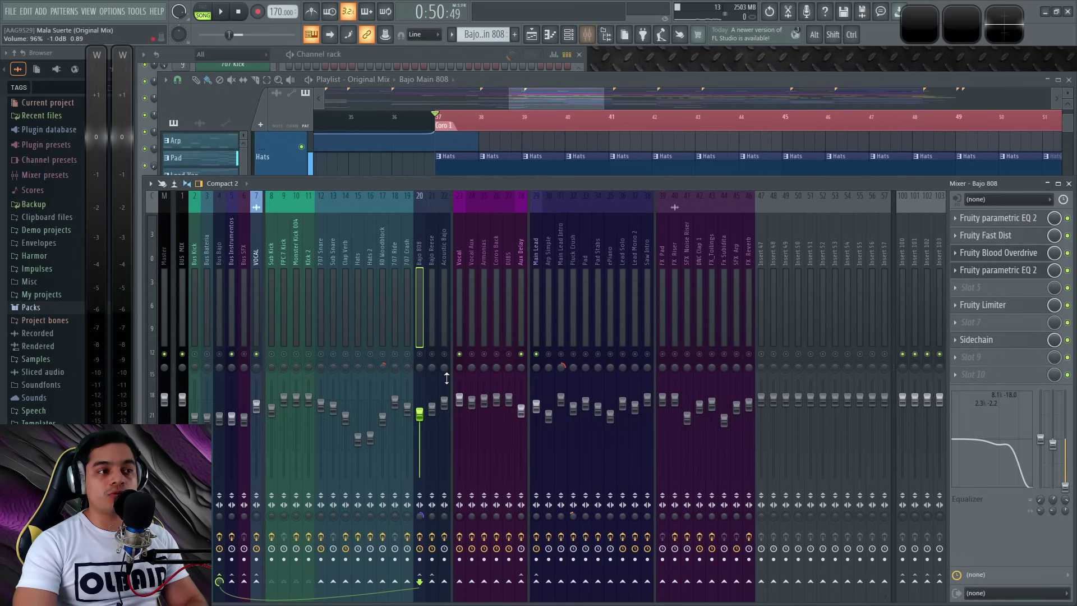
{"action": "left_click", "coordinate": [420, 355], "text": "ctrl"}
{"action": "key", "text": "space"}
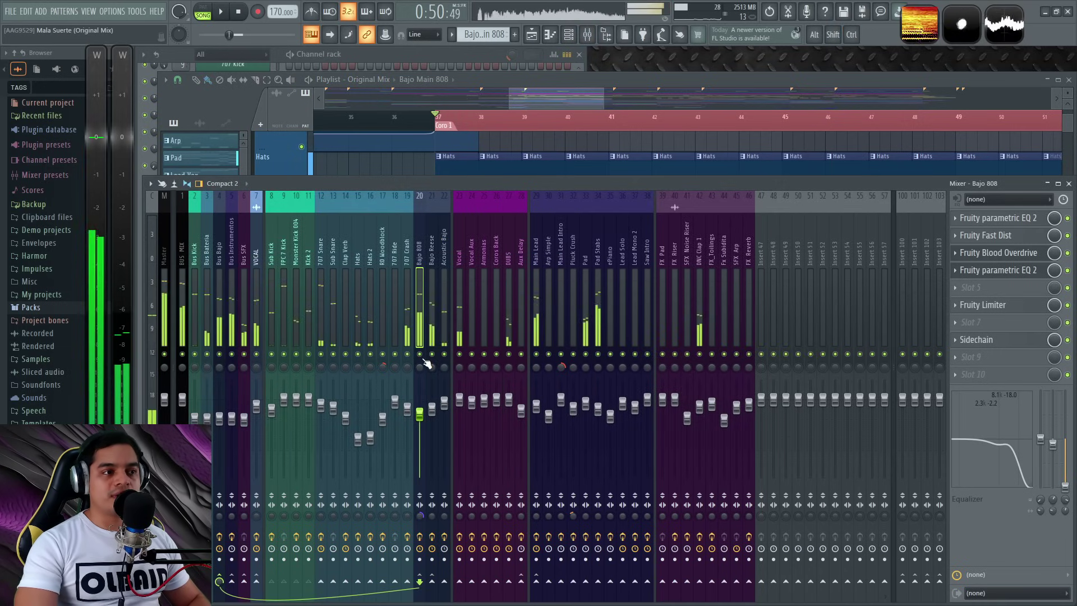
{"action": "left_click", "coordinate": [420, 354], "text": "ctrl"}
{"action": "key", "text": "space"}
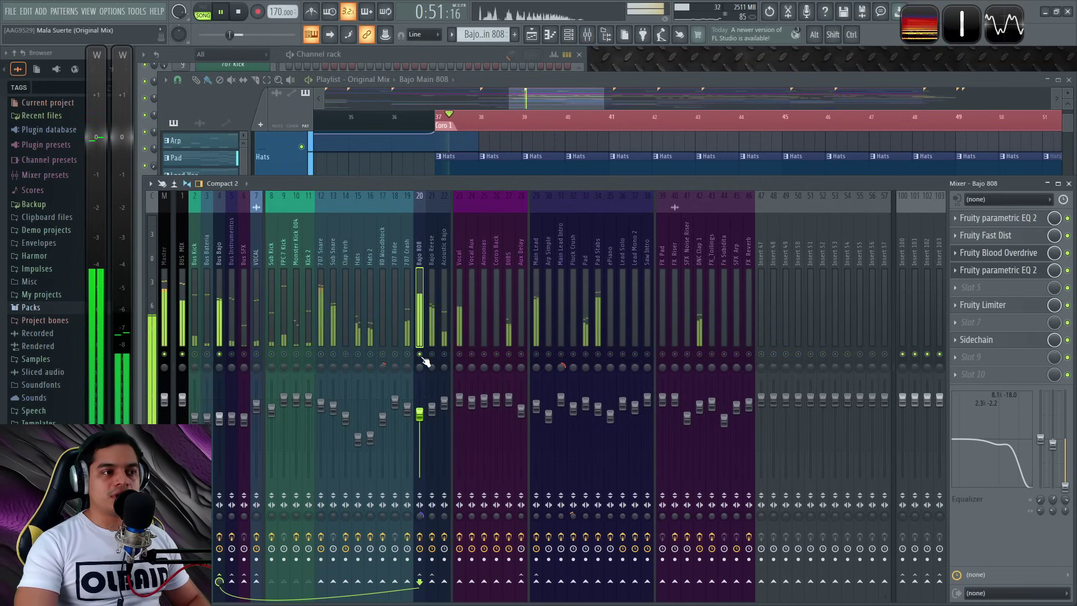
- Audition the Vocal, Main Lead and Pad Stabs mixer tracks in solo from the start of Coro 1
{"action": "key", "text": "space"}
{"action": "left_click", "coordinate": [460, 355], "text": "ctrl"}
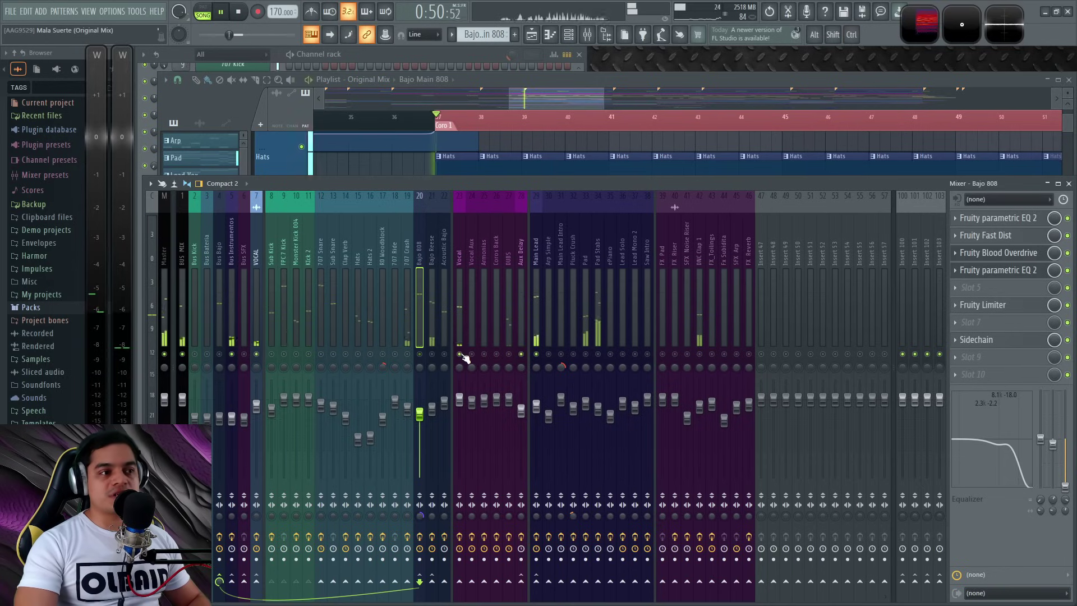
{"action": "key", "text": "space"}
{"action": "key", "text": "space"}
{"action": "left_click", "coordinate": [536, 355], "text": "ctrl"}
{"action": "key", "text": "space"}
{"action": "key", "text": "space"}
{"action": "left_click", "coordinate": [598, 355], "text": "ctrl"}
{"action": "key", "text": "space"}
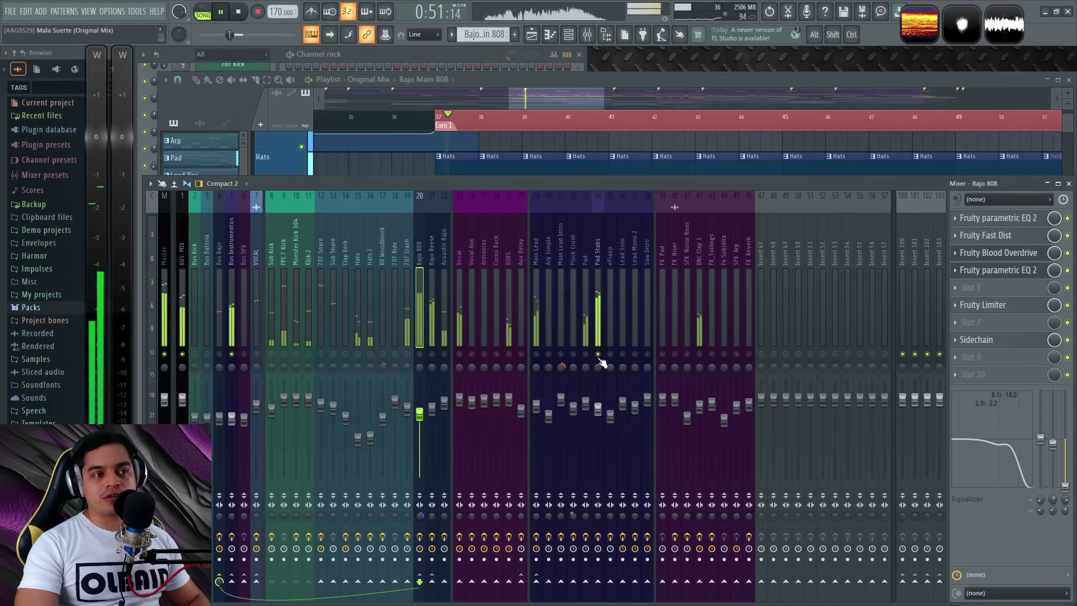
- Solo the Pad mixer track and audition it from the start of Coro 1
{"action": "key", "text": "space"}
{"action": "left_click", "coordinate": [586, 354], "text": "ctrl"}
{"action": "key", "text": "space"}
{"action": "key", "text": "space"}
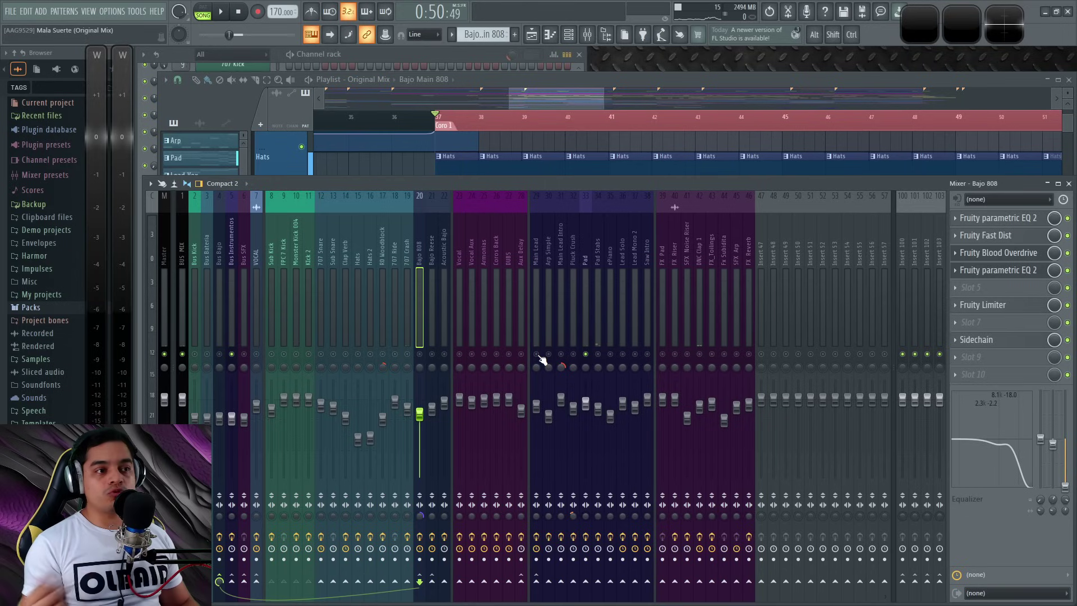
- Audition the Main Lead mixer track in solo and toggle its solo off and back on
{"action": "key", "text": "space"}
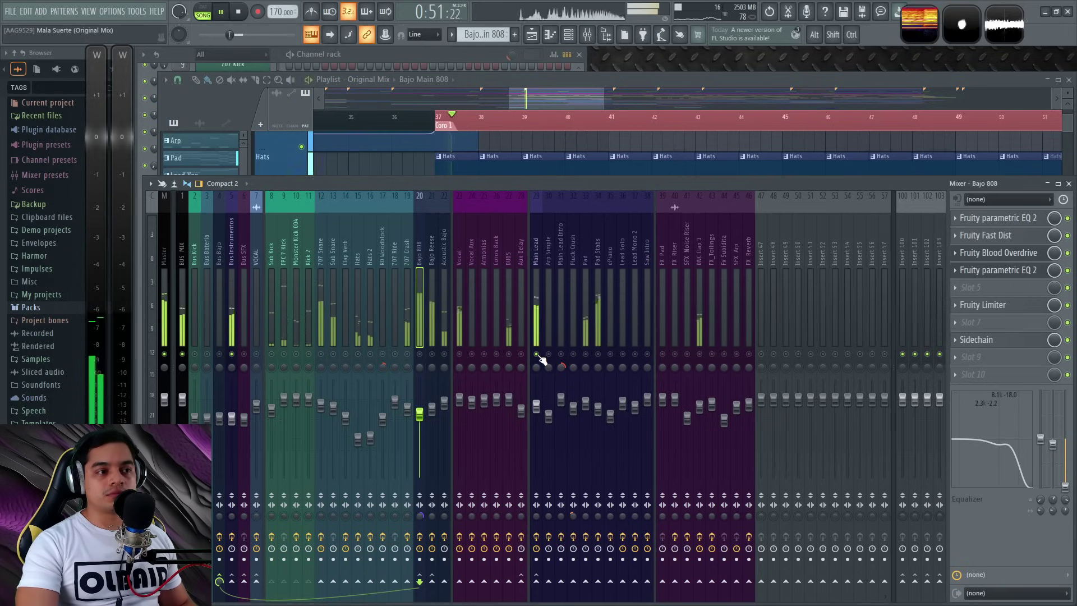
{"action": "left_click", "coordinate": [536, 247]}
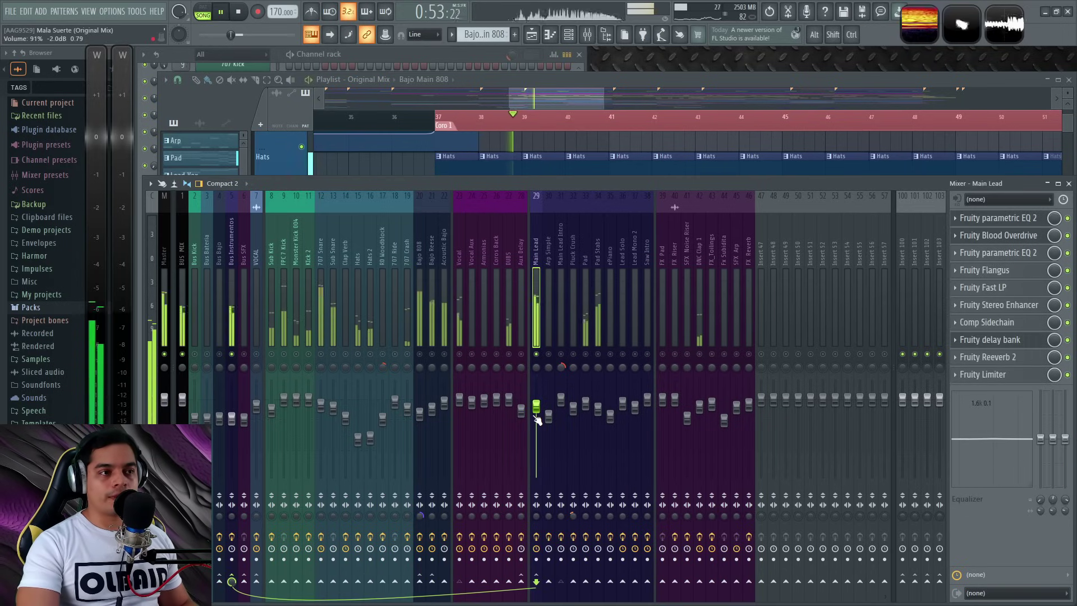
{"action": "key", "text": "space"}
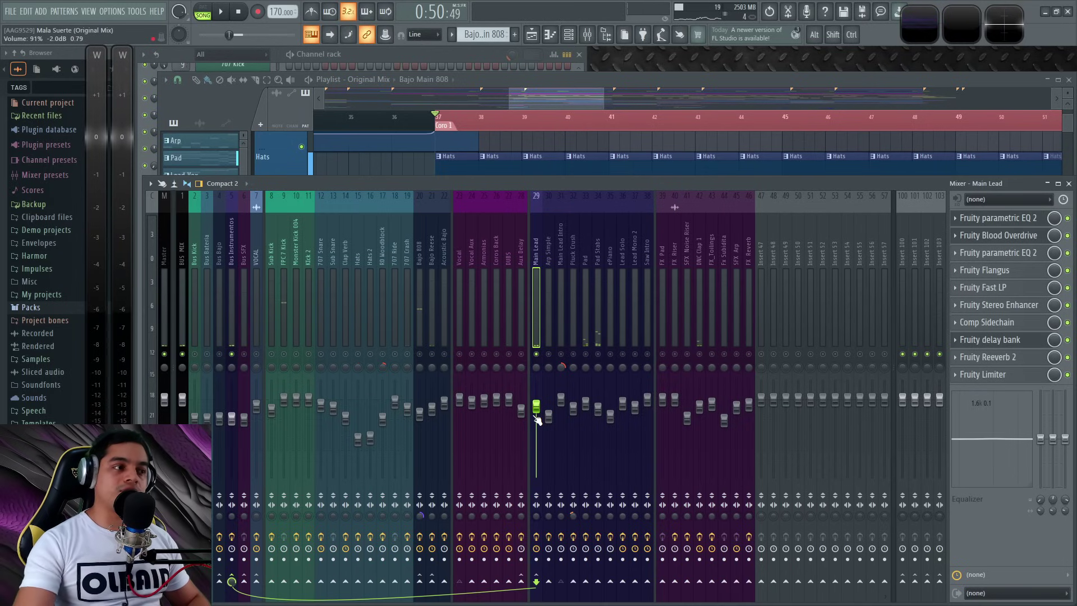
{"action": "right_click", "coordinate": [536, 354]}
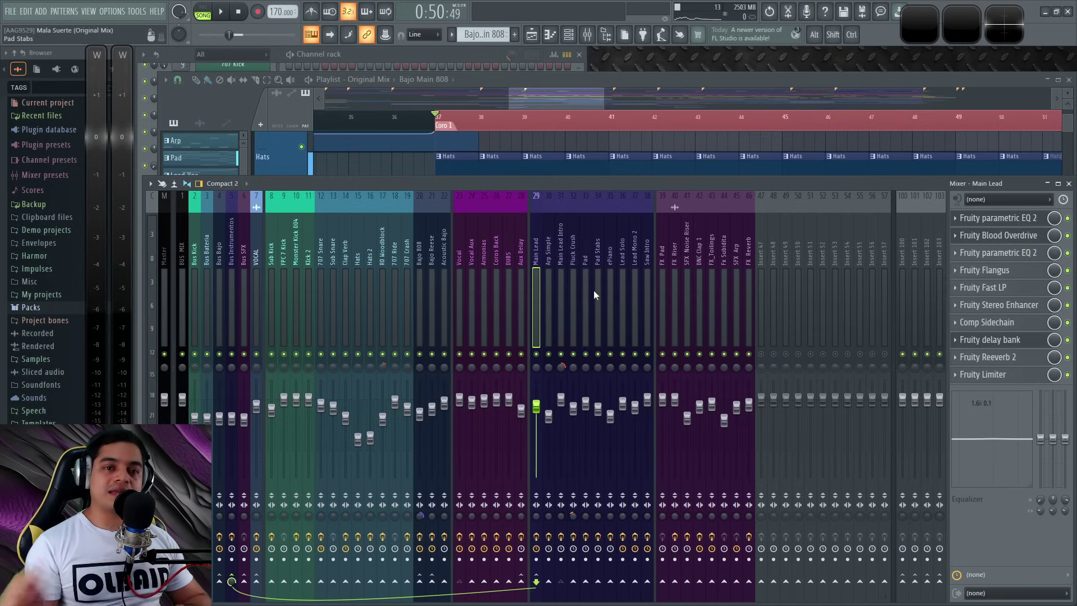
{"action": "right_click", "coordinate": [537, 354]}
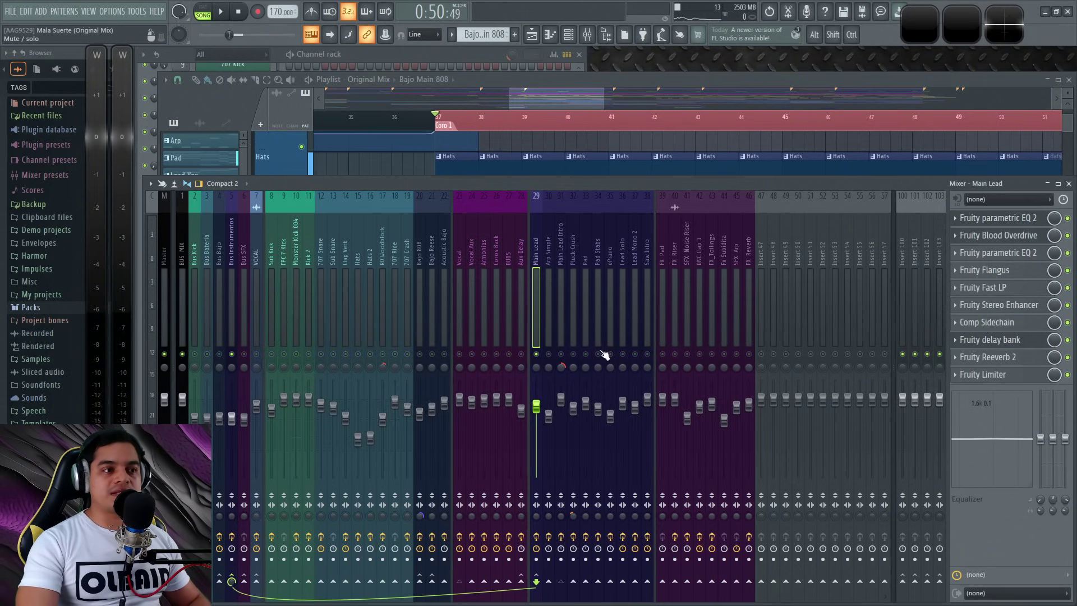
- Open Fruity Reeverb 2 on the Main Lead track and lower its wet level while playing the soloed lead
{"action": "left_click", "coordinate": [987, 357]}
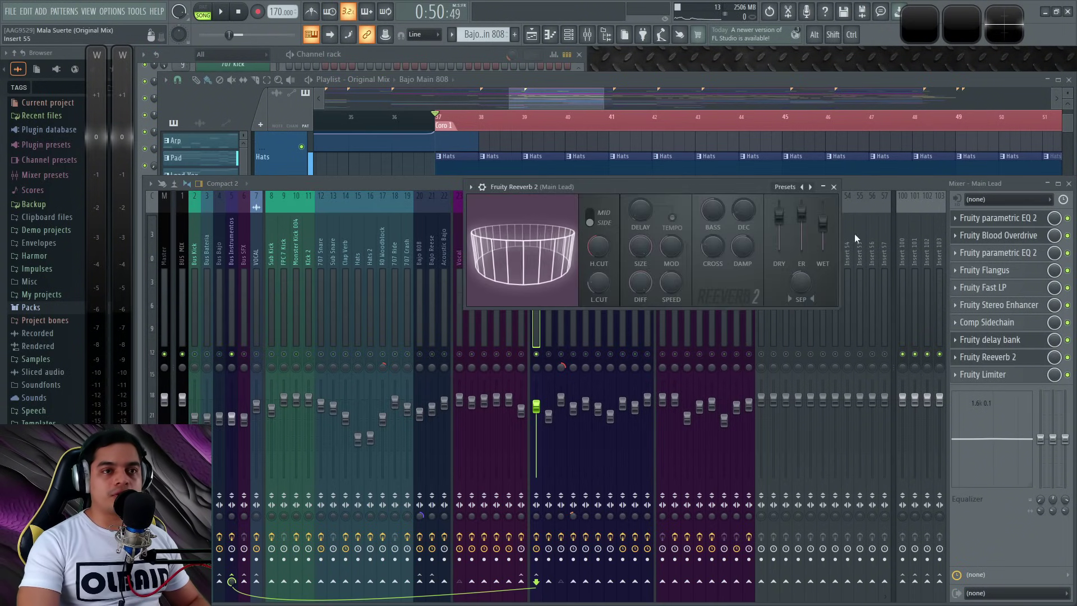
{"action": "key", "text": "space"}
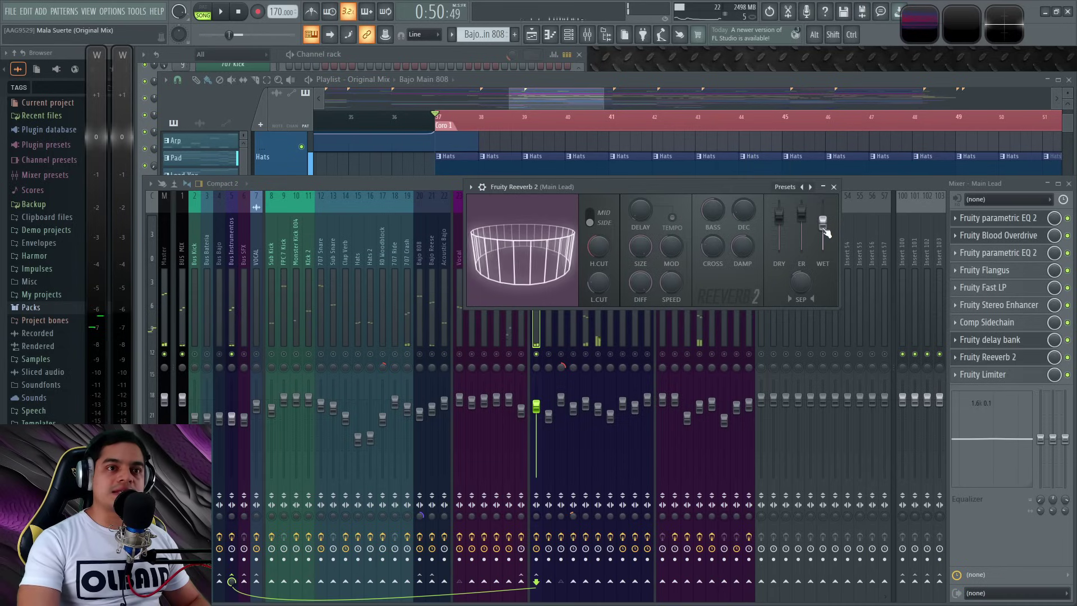
{"action": "left_click_drag", "start_coordinate": [824, 228], "coordinate": [825, 249]}
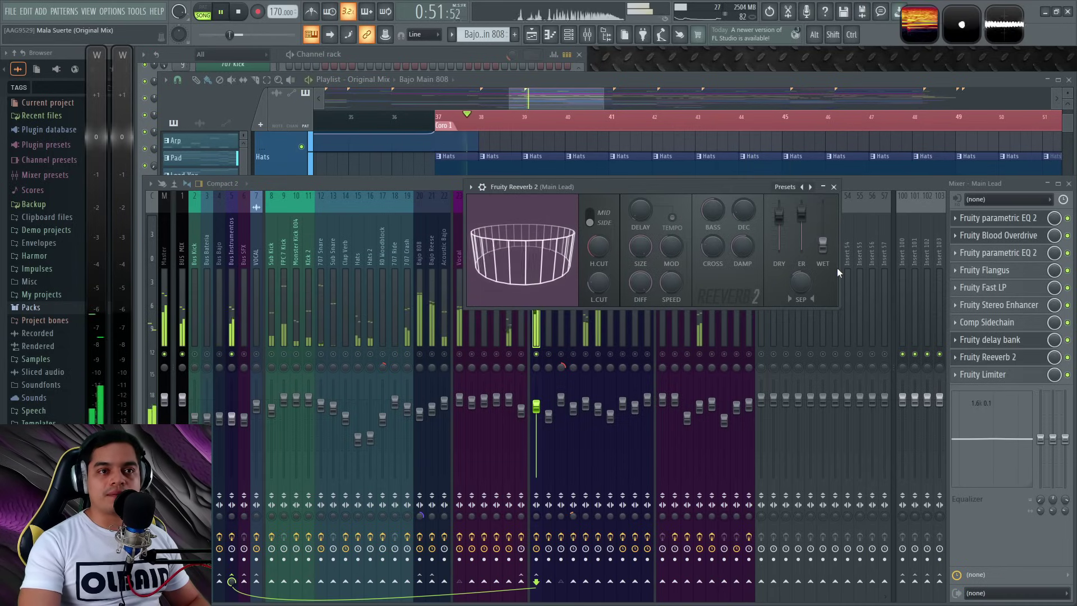
{"action": "key", "text": "space"}
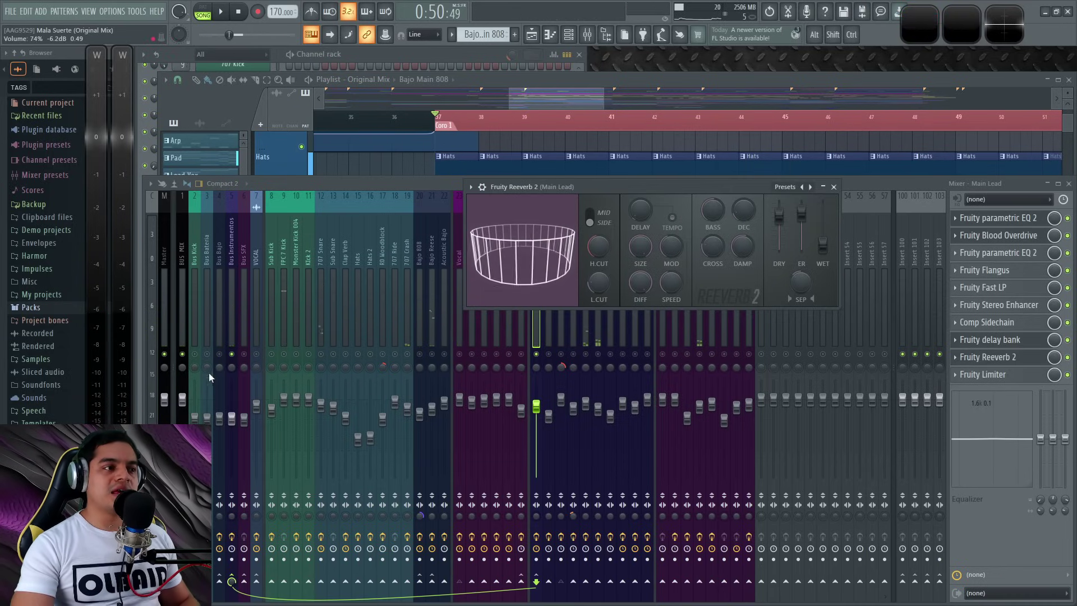
- Close the Fruity Reeverb 2 window and play the chorus with every mixer track active
{"action": "left_click", "coordinate": [833, 187]}
{"action": "key", "text": "space"}
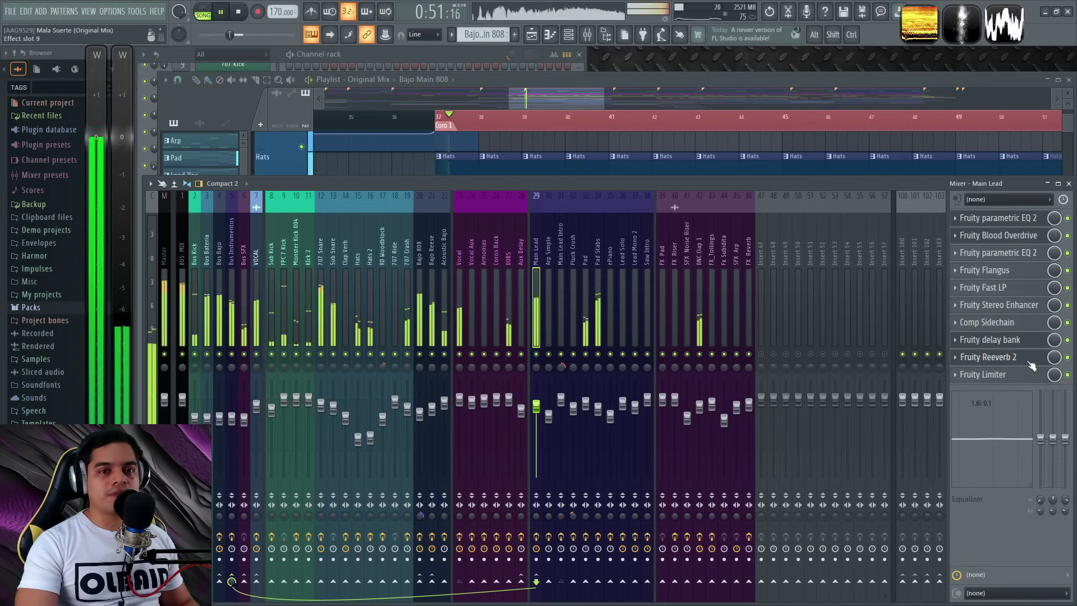
{"action": "key", "text": "space"}
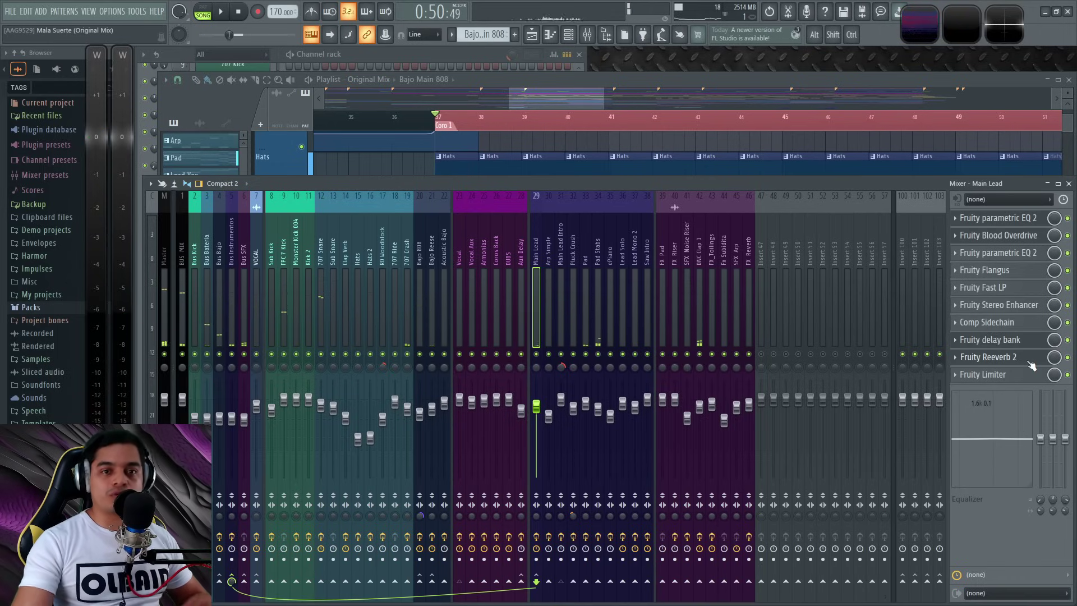
- Select the Main Lead mixer track again and reopen its Fruity Reeverb 2
{"action": "left_click", "coordinate": [543, 244]}
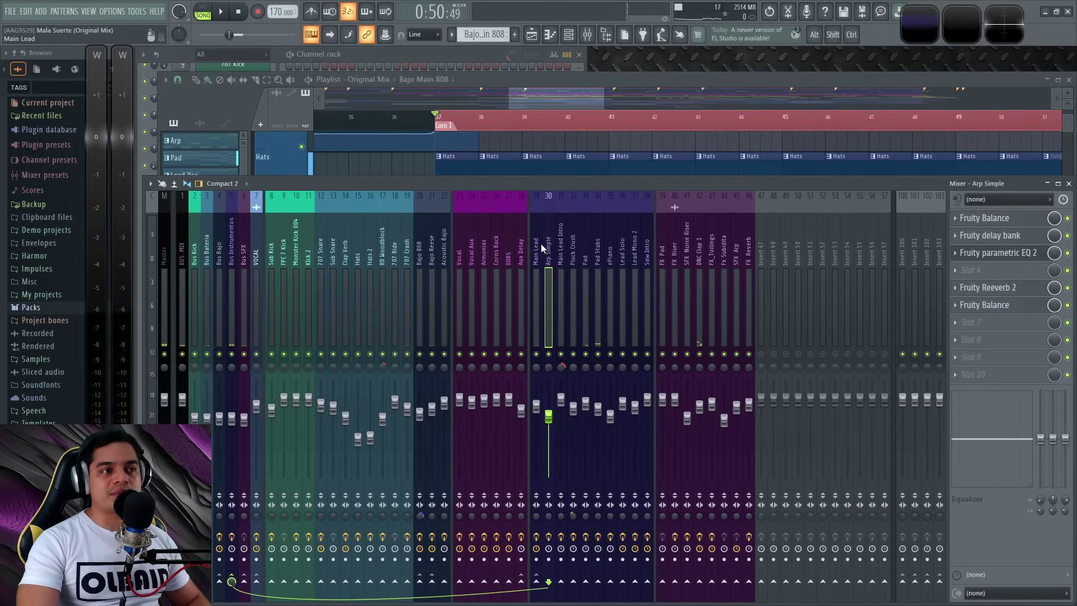
{"action": "left_click", "coordinate": [538, 244]}
{"action": "left_click", "coordinate": [1019, 357]}
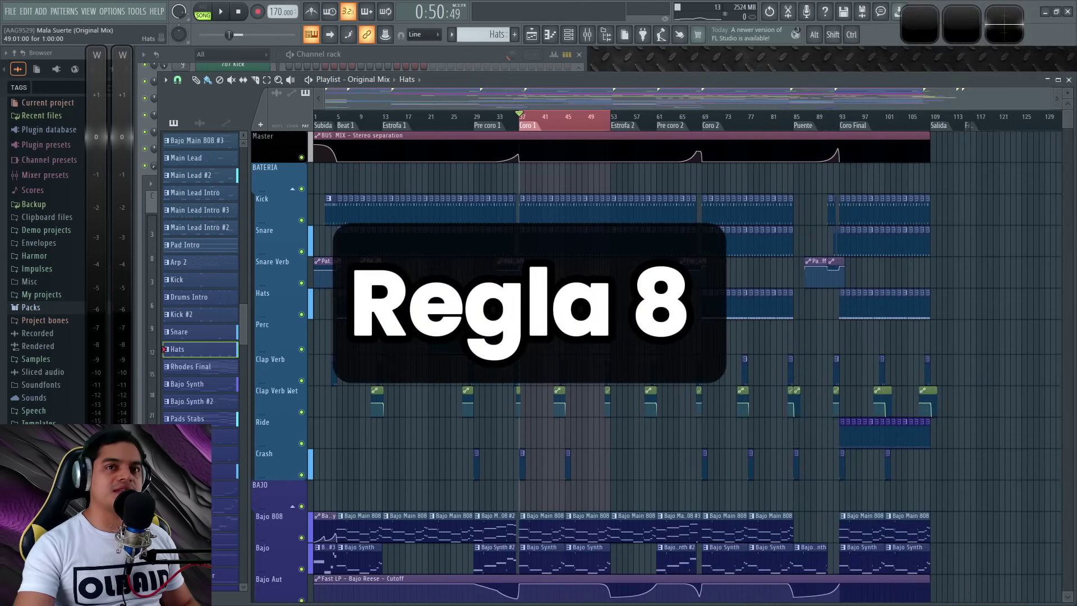
- Focus the playlist on the Coro 1 section and play it with all tracks active
{"action": "scroll", "coordinate": [529, 177], "scroll_direction": "up", "scroll_amount": 3}
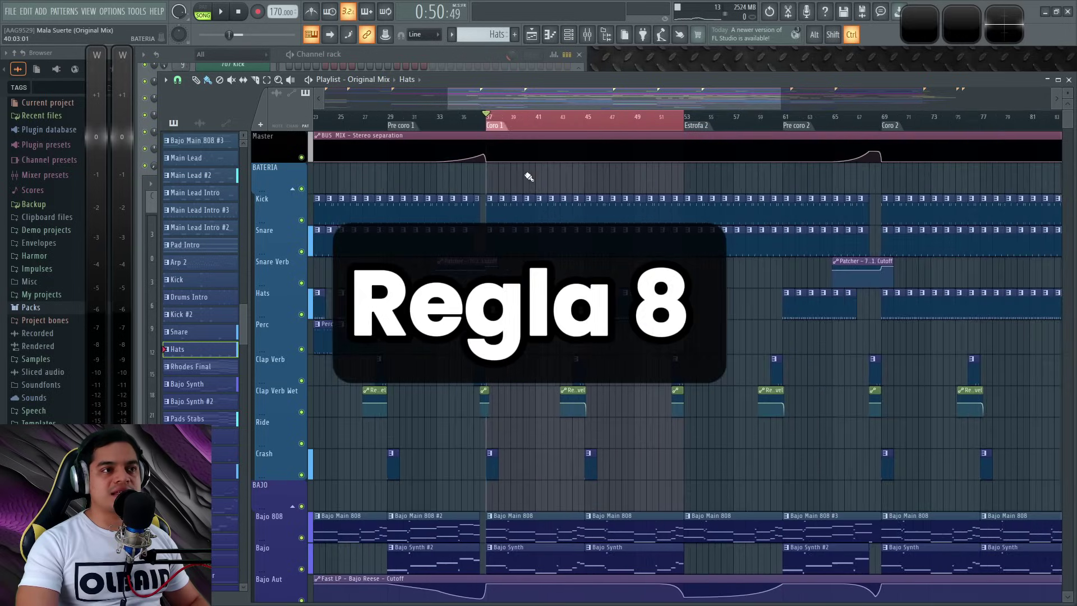
{"action": "scroll", "coordinate": [529, 177], "scroll_direction": "up", "scroll_amount": 2}
{"action": "key", "text": "space"}
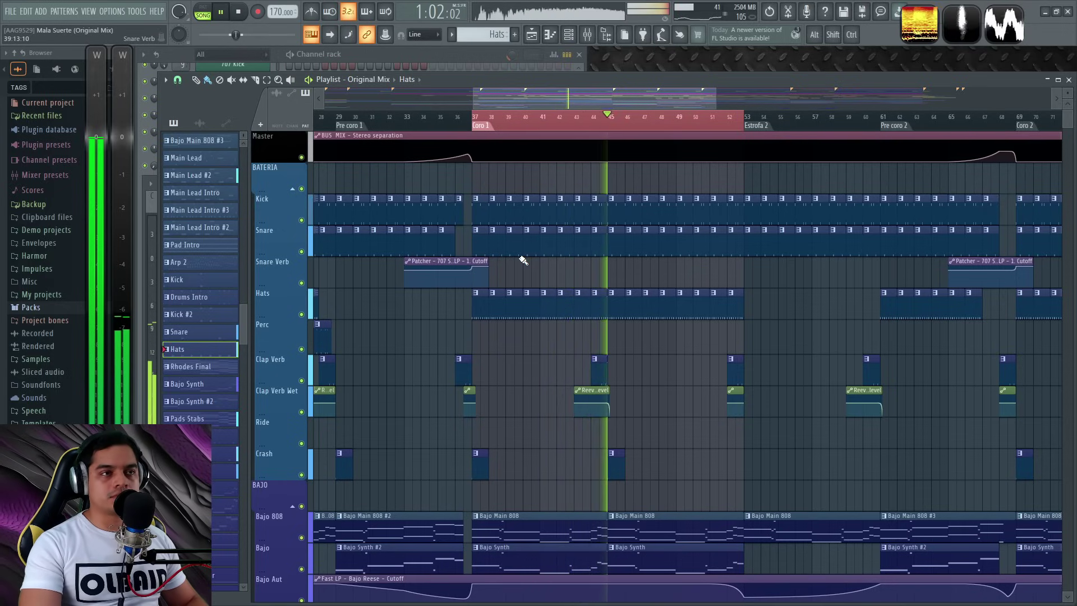
{"action": "key", "text": "space"}
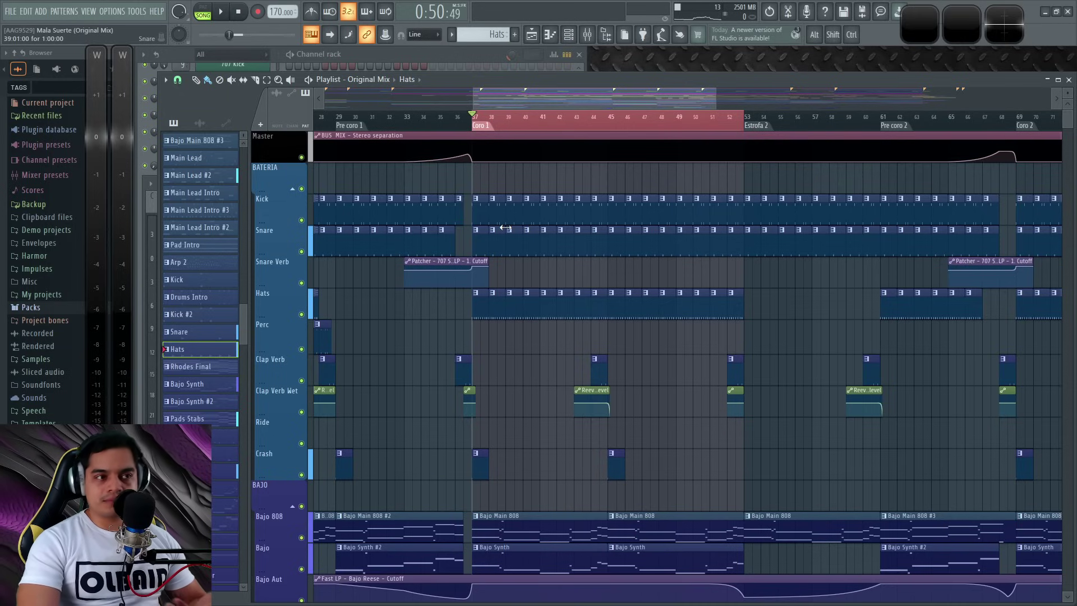
- Review the vocal, synth and effects tracks that make up Coro 1 in the playlist
{"action": "scroll", "coordinate": [525, 227], "scroll_direction": "down", "scroll_amount": 10}
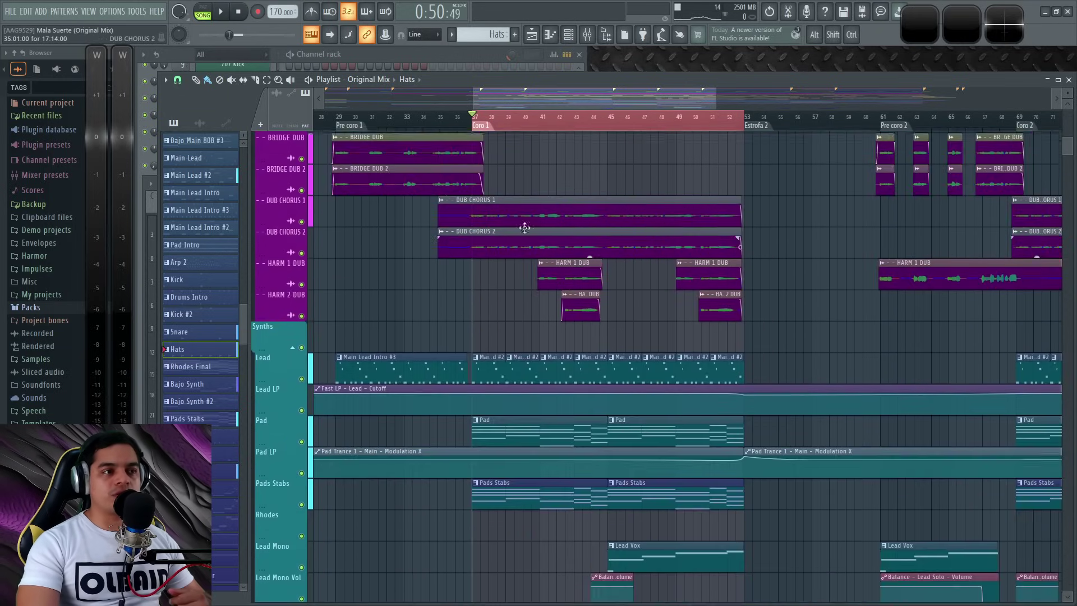
{"action": "scroll", "coordinate": [525, 224], "scroll_direction": "down", "scroll_amount": 15}
{"action": "scroll", "coordinate": [526, 219], "scroll_direction": "up", "scroll_amount": 10}
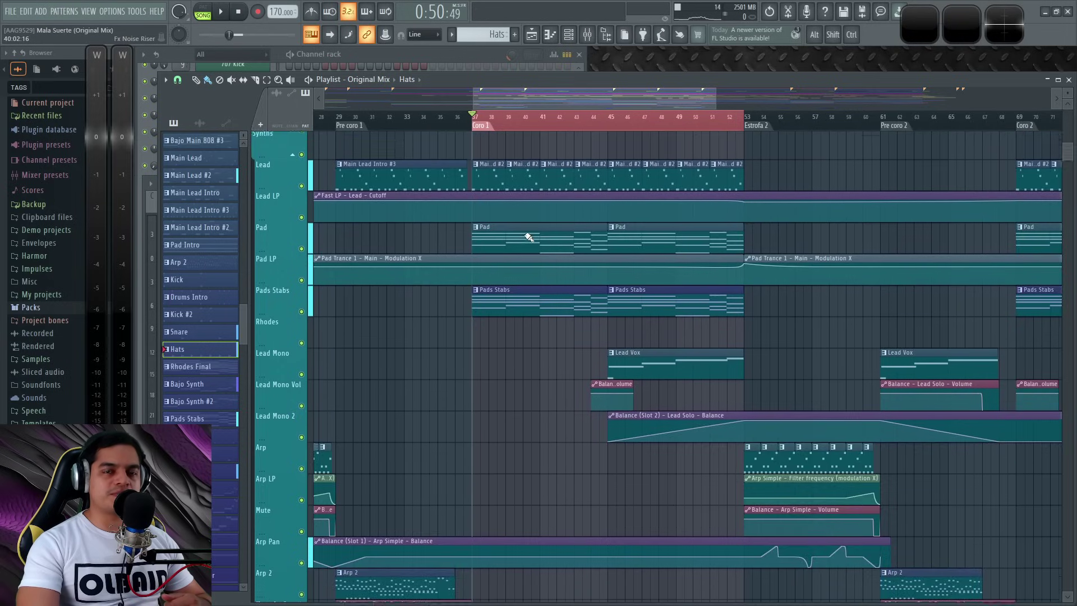
{"action": "scroll", "coordinate": [529, 237], "scroll_direction": "up", "scroll_amount": 15}
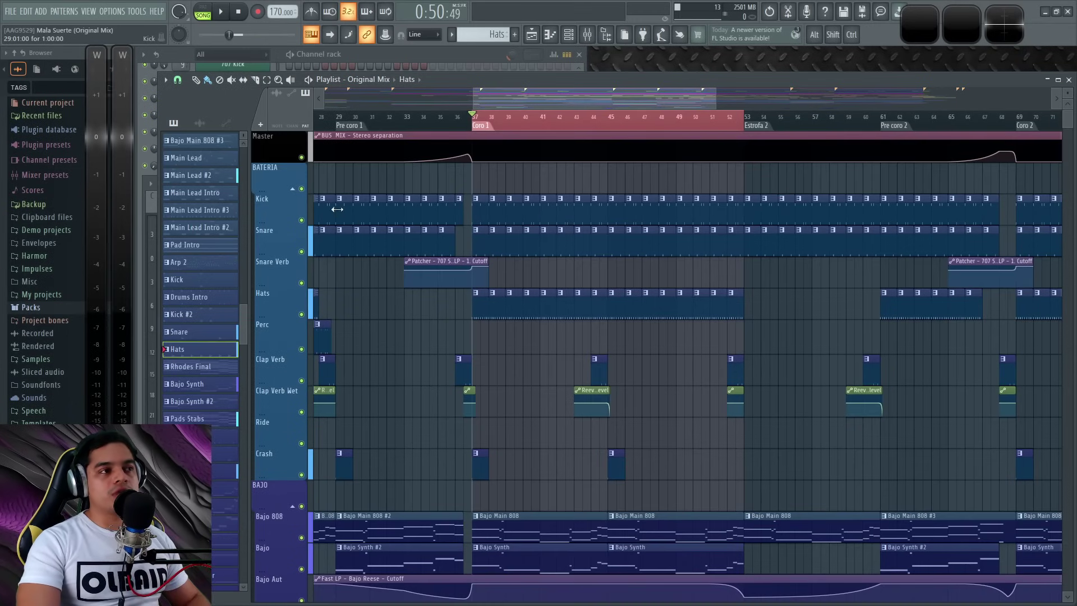
- Solo the BATERIA track group in the playlist and play the drums from the start of Coro 1
{"action": "right_click", "coordinate": [302, 189]}
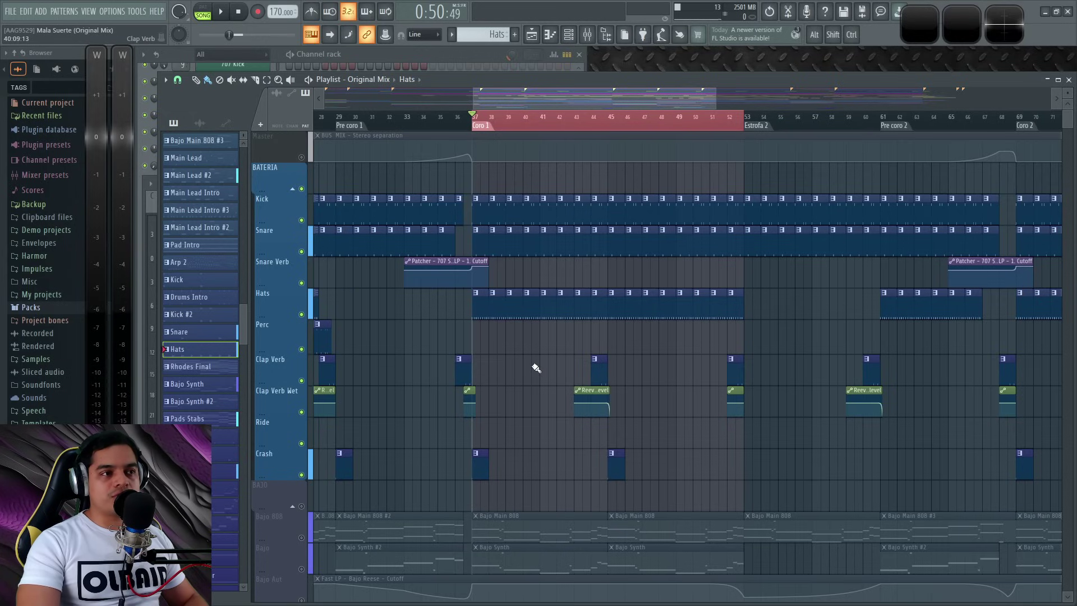
{"action": "scroll", "coordinate": [521, 359], "scroll_direction": "up", "scroll_amount": 4}
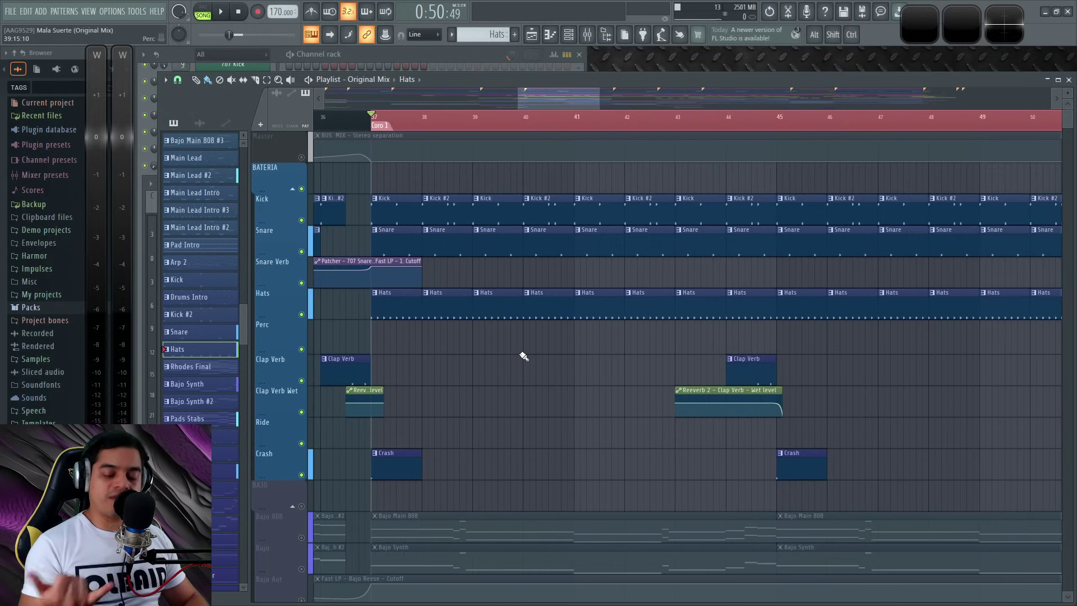
{"action": "key", "text": "space"}
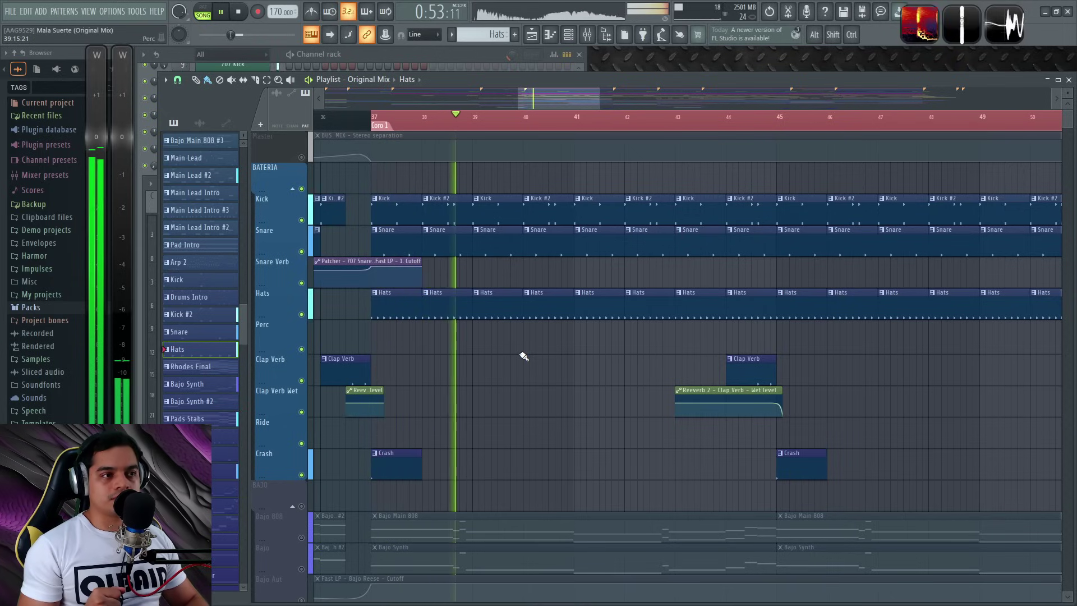
{"action": "key", "text": "space"}
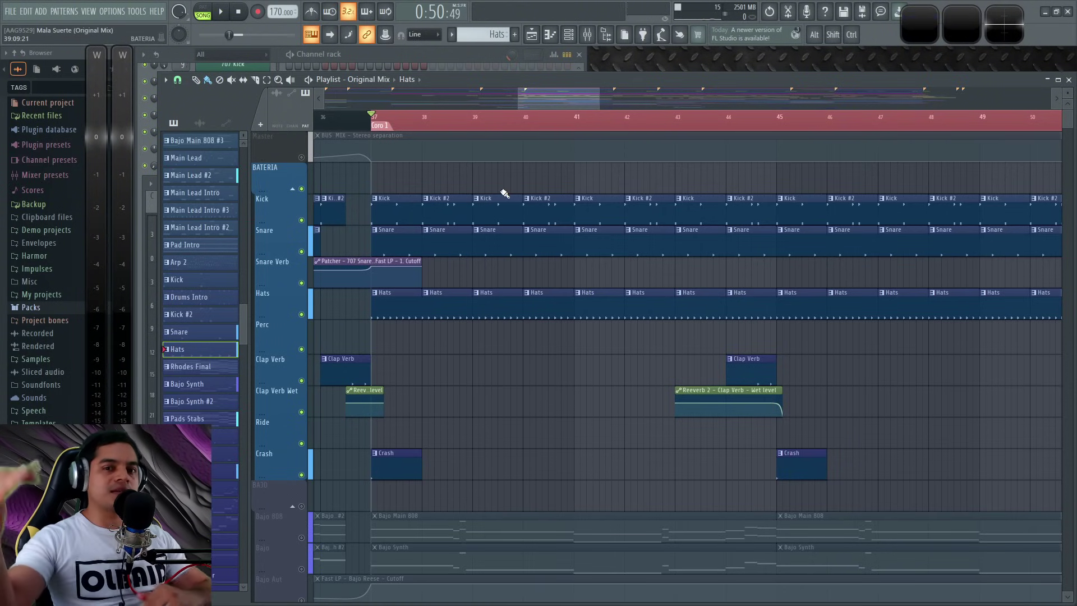
- Solo the BAJO track group, select the Bajo Main 808 pattern and play the bass from the start of Coro 1
{"action": "scroll", "coordinate": [464, 313], "scroll_direction": "down", "scroll_amount": 5}
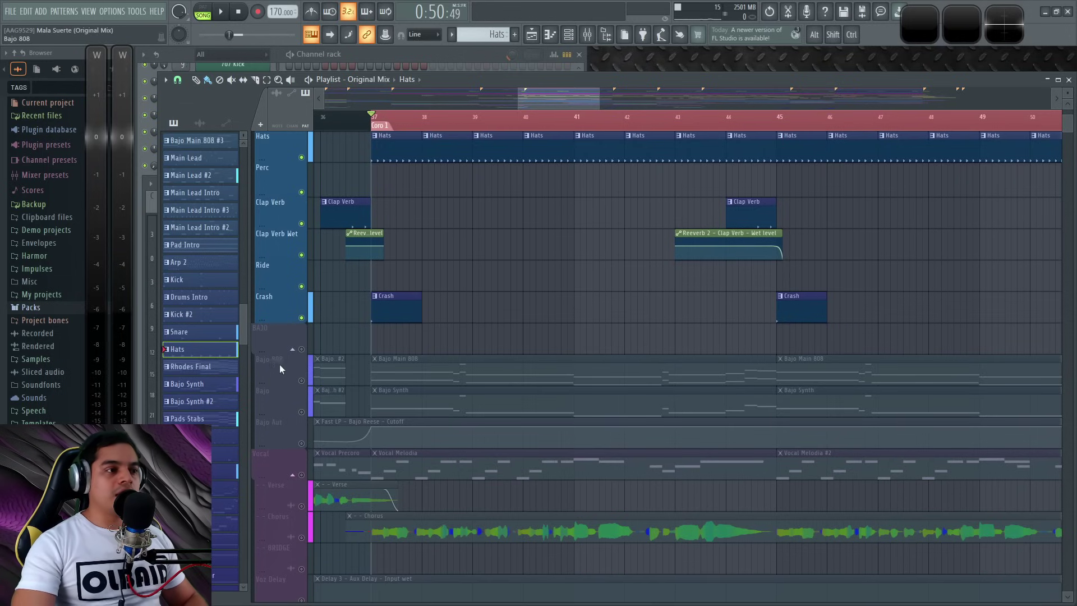
{"action": "left_click", "coordinate": [426, 371]}
{"action": "key", "text": "space"}
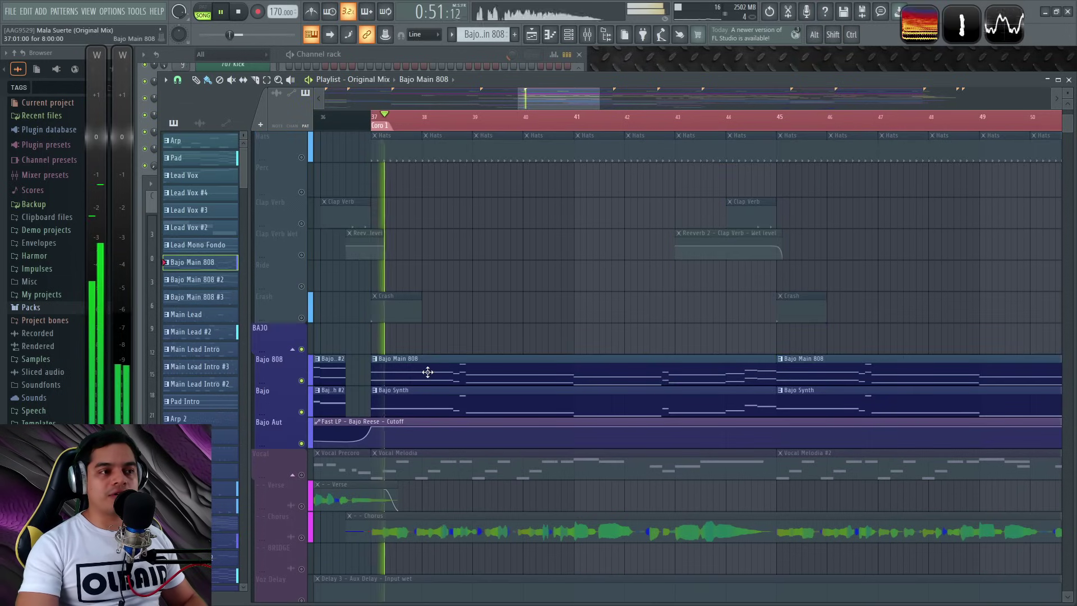
{"action": "key", "text": "space"}
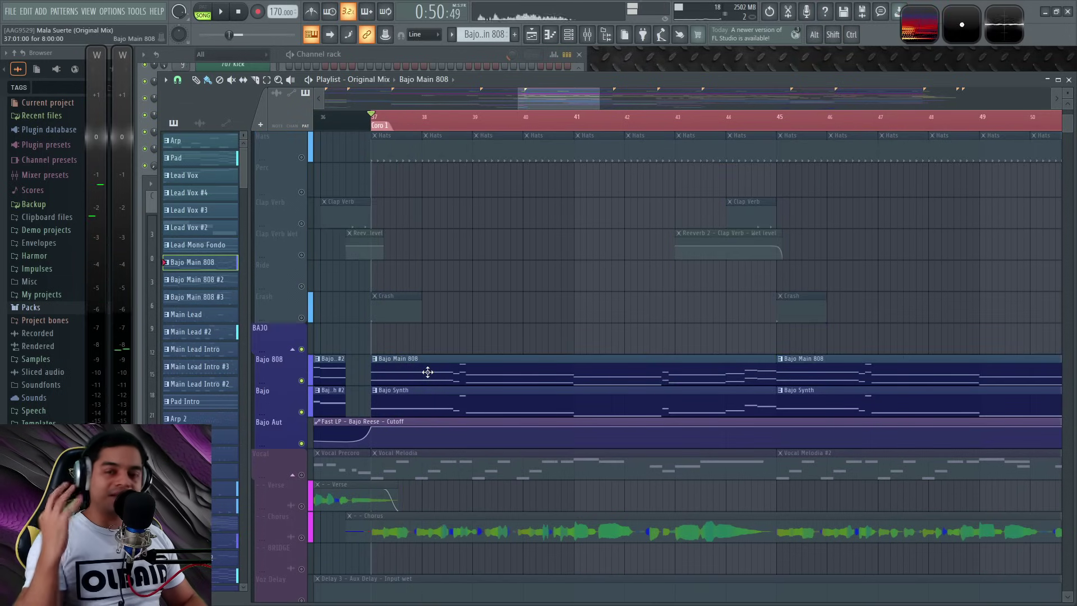
- Inspect the bass channels of the Bajo Main 808 and Bajo Synth patterns in the channel rack, and replay the soloed bass group
{"action": "left_click", "coordinate": [382, 63]}
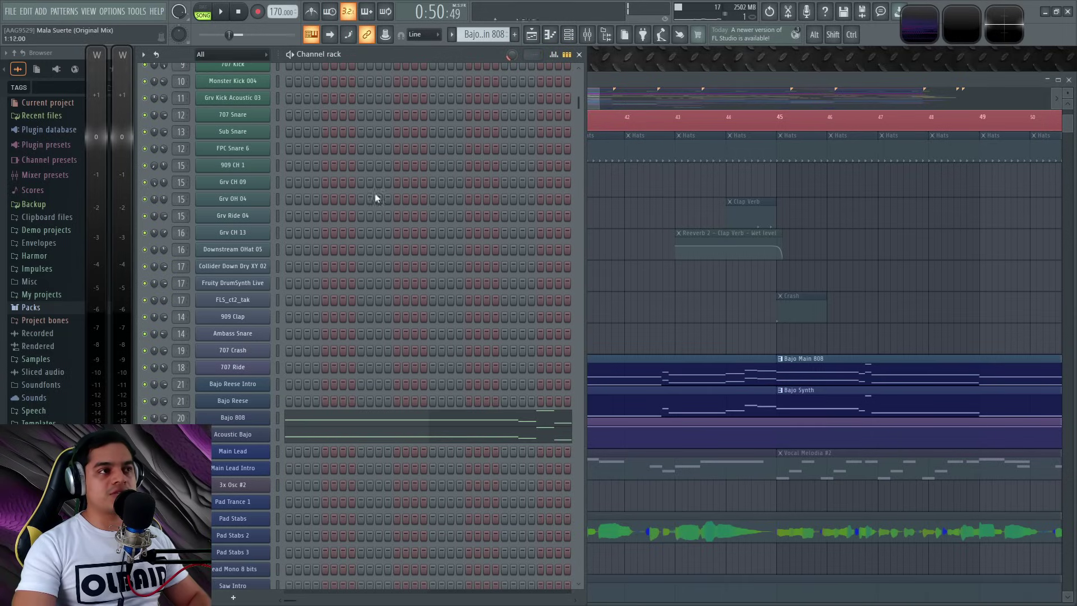
{"action": "scroll", "coordinate": [348, 235], "scroll_direction": "down", "scroll_amount": 5}
{"action": "scroll", "coordinate": [334, 278], "scroll_direction": "up", "scroll_amount": 7}
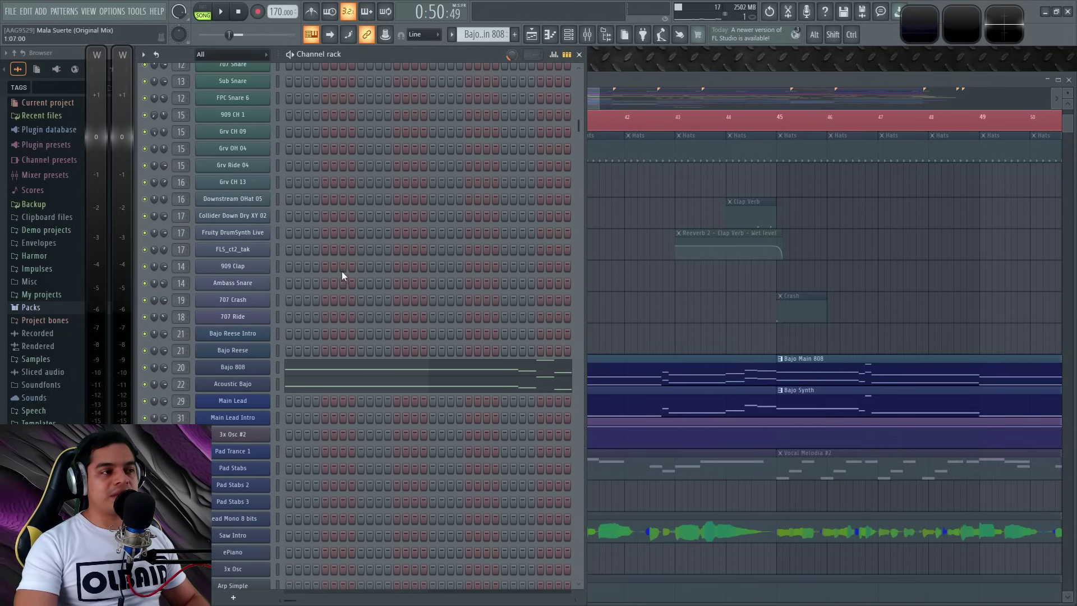
{"action": "left_click", "coordinate": [608, 393]}
{"action": "left_click", "coordinate": [407, 54]}
{"action": "left_click", "coordinate": [278, 352]}
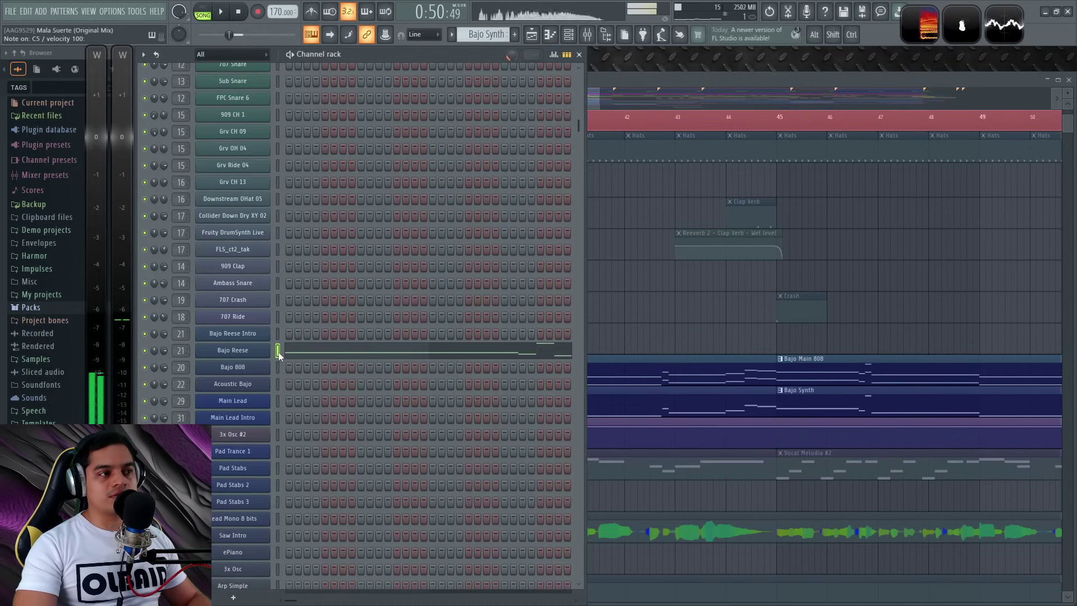
{"action": "left_click", "coordinate": [622, 306]}
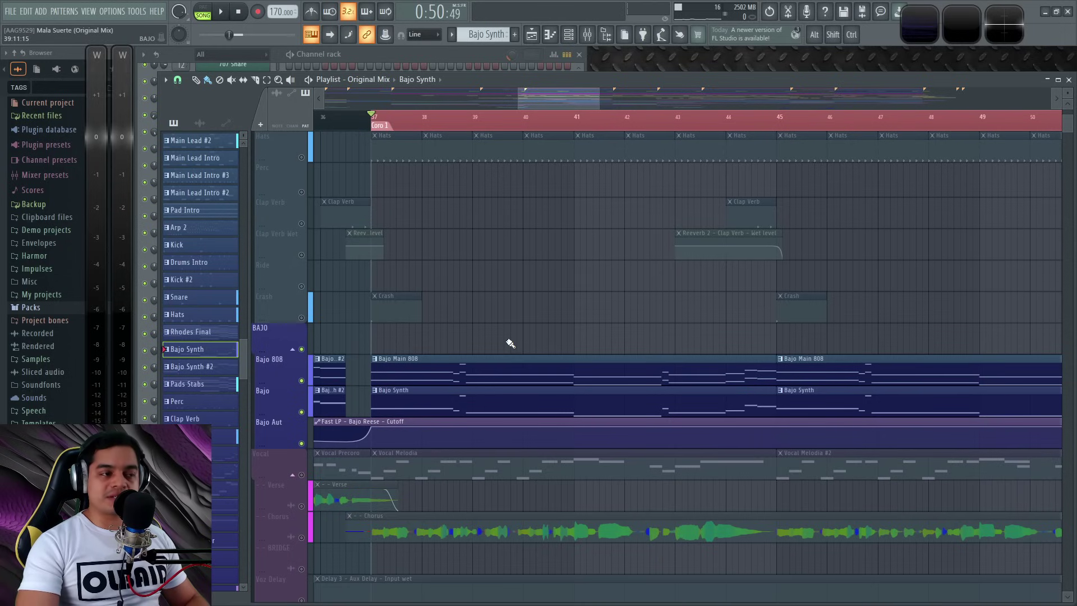
{"action": "key", "text": "space"}
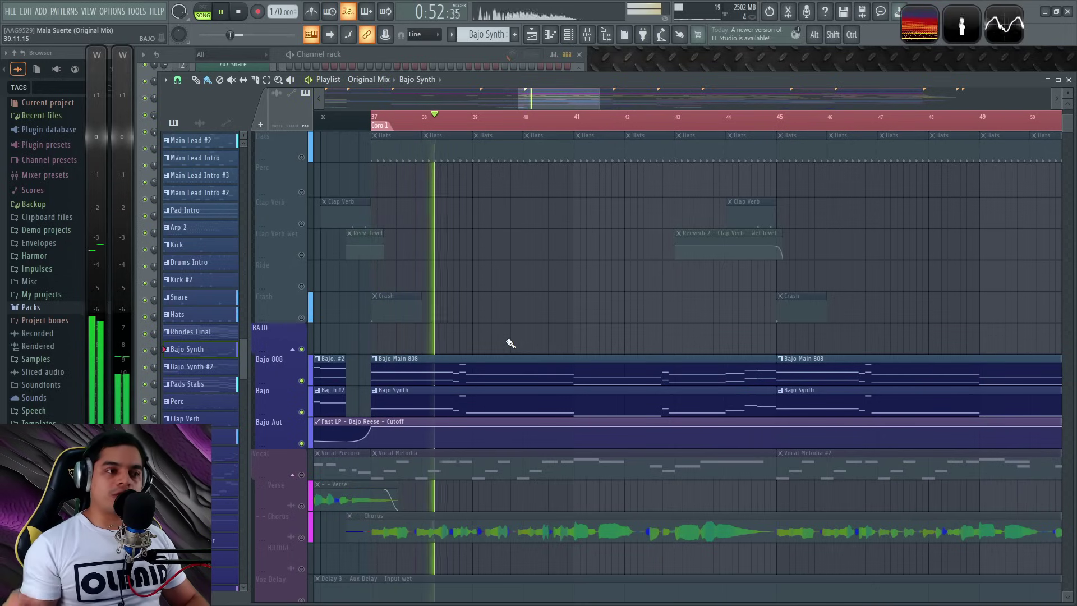
{"action": "key", "text": "space"}
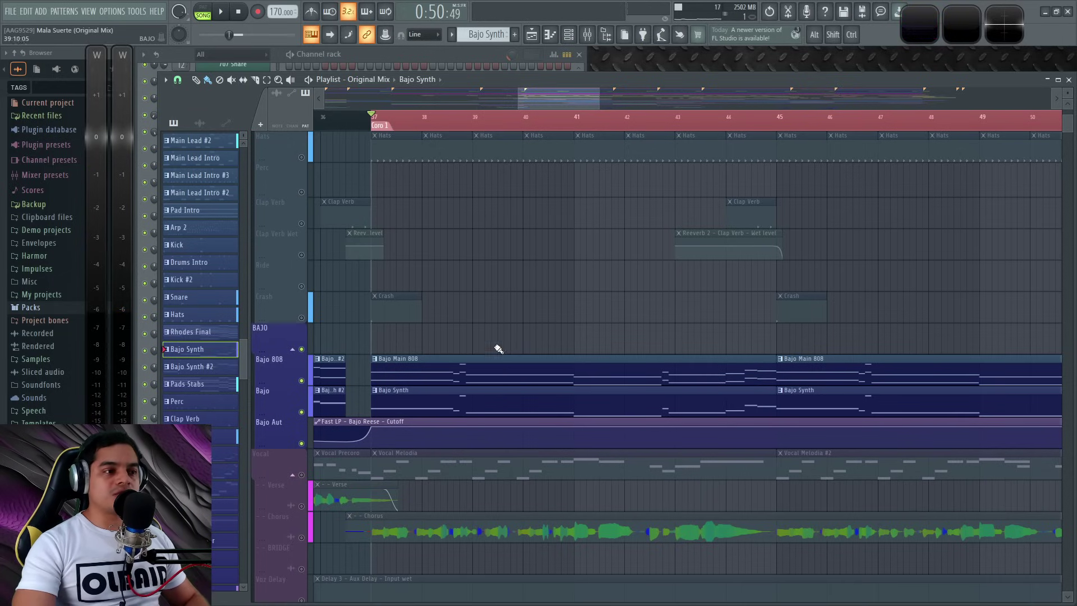
- Select the Bajo Main 808 pattern, enable the BATERIA group alongside BAJO, and play drums and bass together in Coro 1
{"action": "left_click", "coordinate": [440, 366]}
{"action": "scroll", "coordinate": [441, 366], "scroll_direction": "up", "scroll_amount": 5}
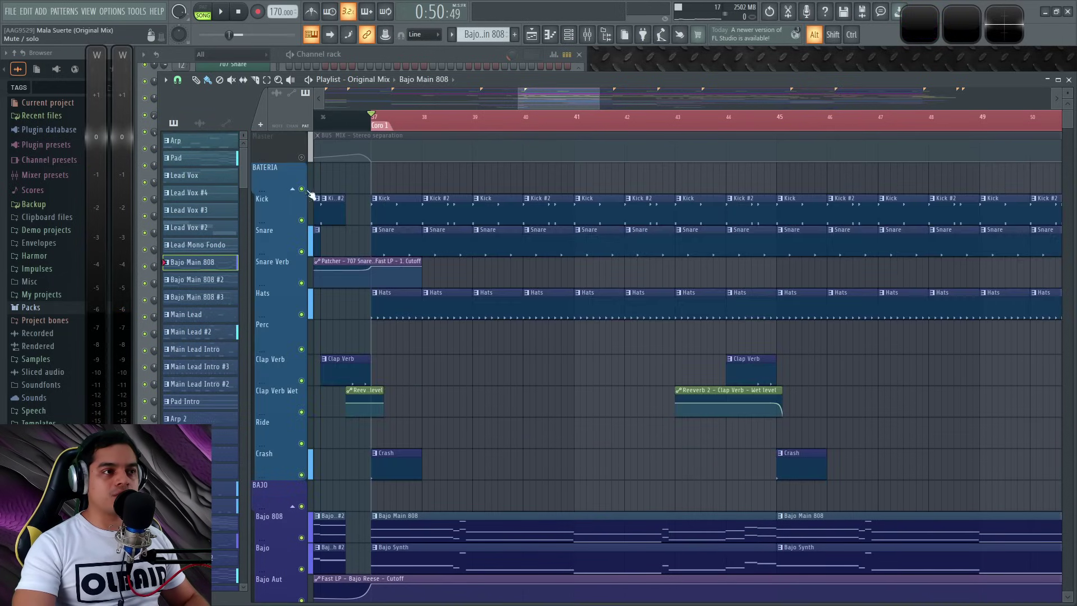
{"action": "scroll", "coordinate": [457, 398], "scroll_direction": "down", "scroll_amount": 4}
{"action": "key", "text": "space"}
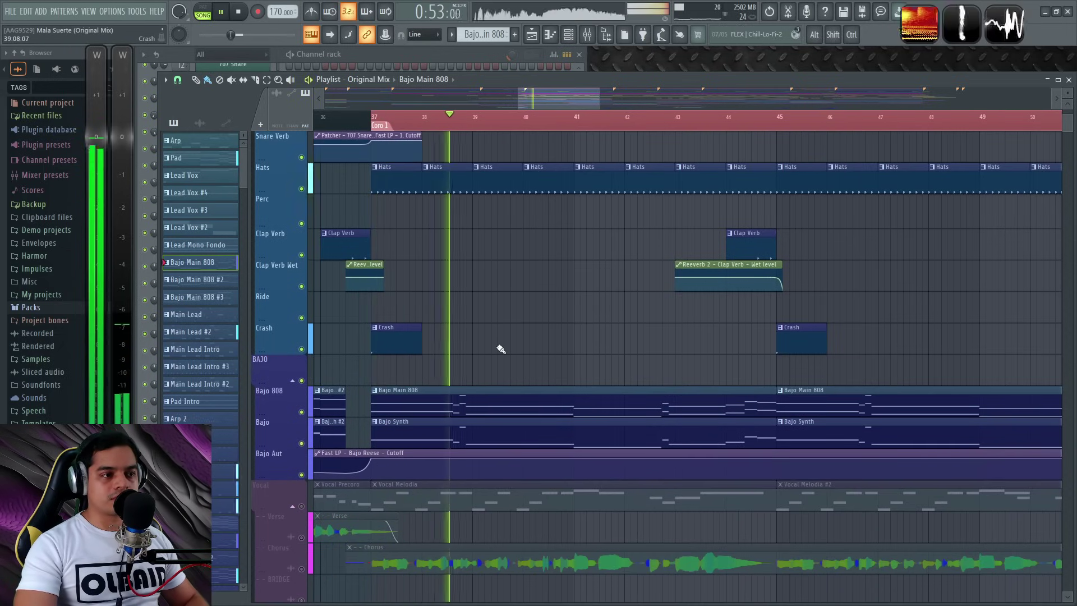
- Stop playback and enable the Vocal track group alongside the BATERIA and BAJO groups
{"action": "key", "text": "space"}
{"action": "scroll", "coordinate": [461, 305], "scroll_direction": "down", "scroll_amount": 5}
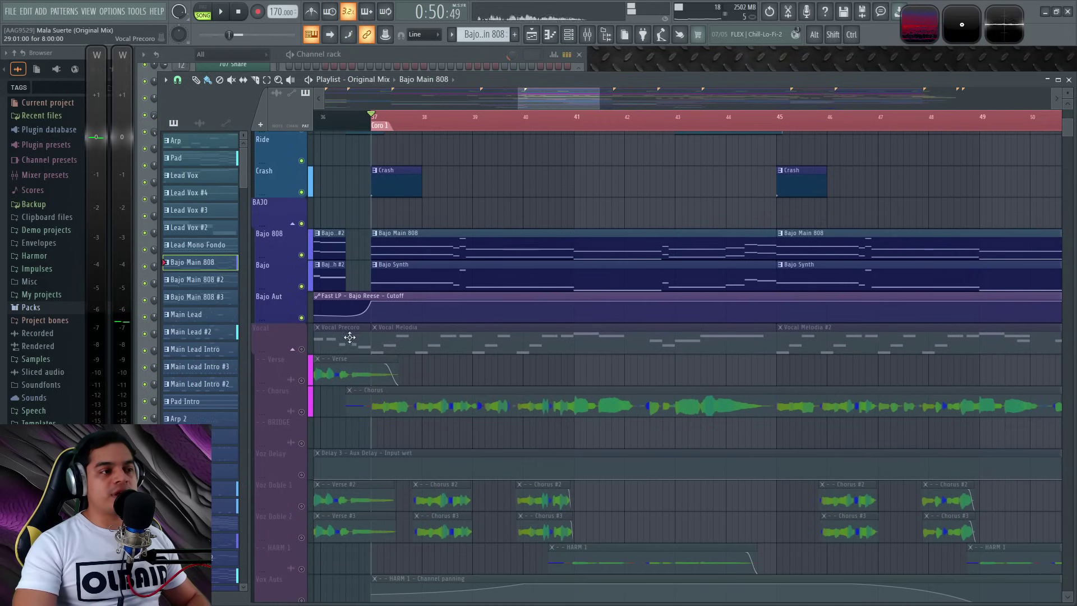
{"action": "left_click", "coordinate": [302, 349]}
{"action": "scroll", "coordinate": [386, 278], "scroll_direction": "down", "scroll_amount": 15}
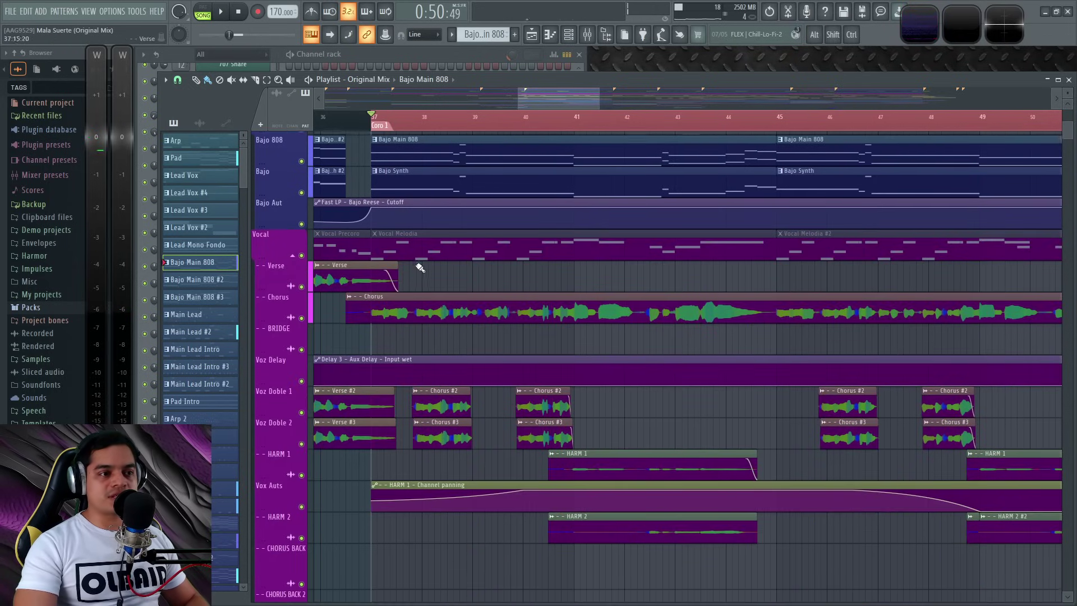
{"action": "scroll", "coordinate": [426, 200], "scroll_direction": "up", "scroll_amount": 12}
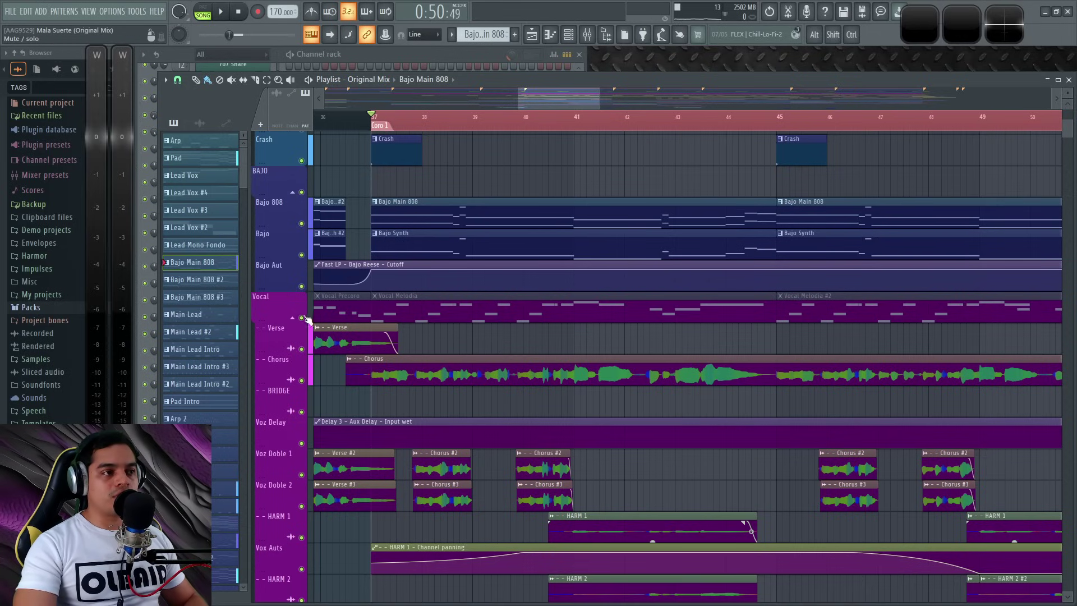
- Leave only the Chorus track active in the Vocal group and play it with drums and bass from Coro 1
{"action": "right_click", "coordinate": [301, 380]}
{"action": "key", "text": "space"}
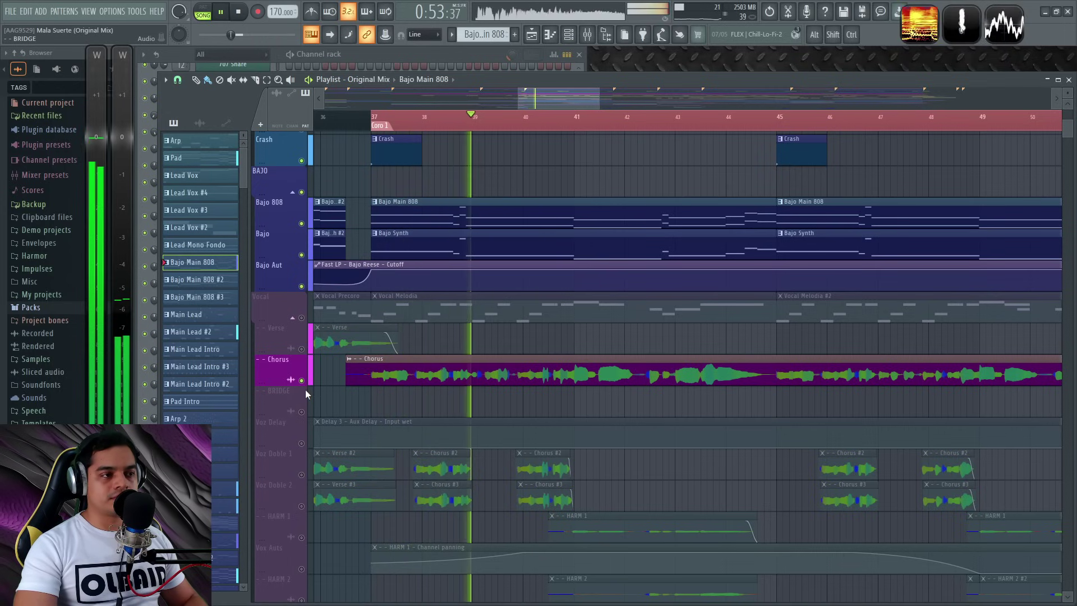
{"action": "key", "text": "space"}
- Re-enable the entire Vocal group and play all vocals with drums and bass from the start of Coro 1
{"action": "left_click", "coordinate": [303, 318]}
{"action": "key", "text": "space"}
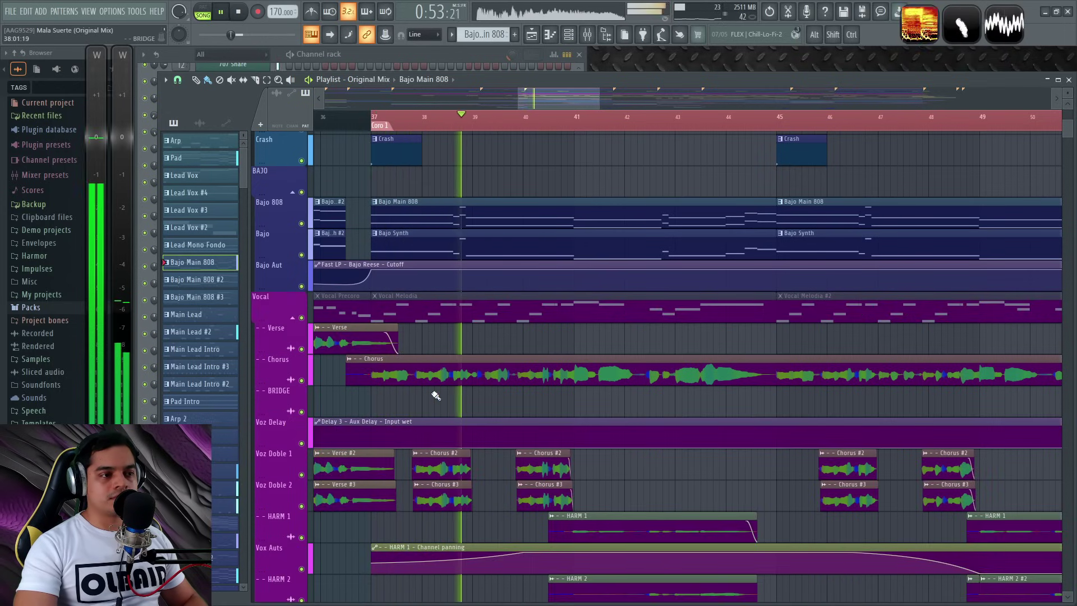
{"action": "key", "text": "space"}
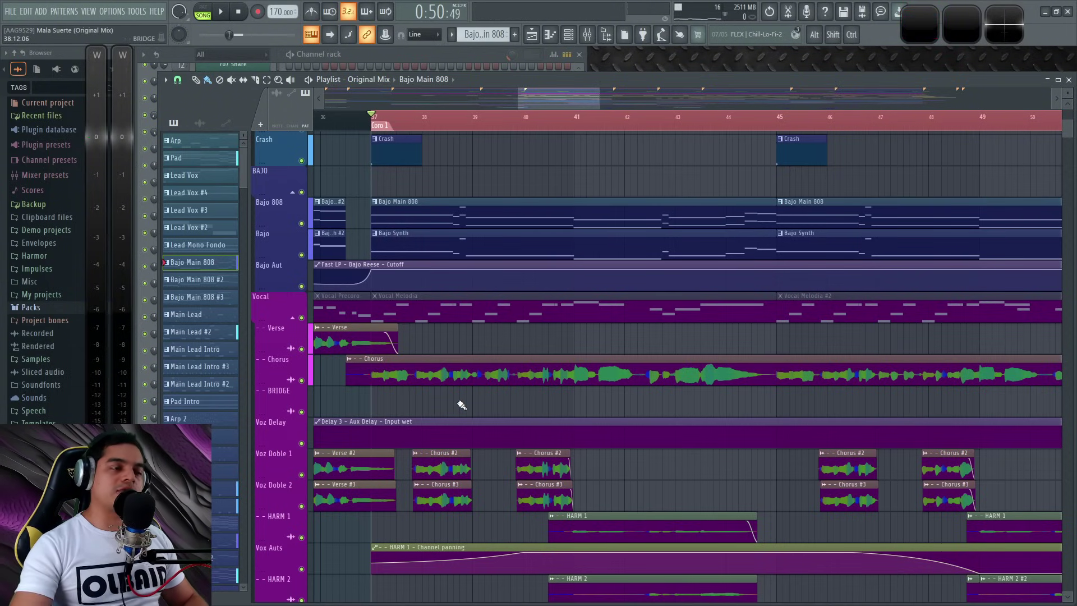
- Enable the Synths group, solo its Lead track and play the lead from the start of Coro 1
{"action": "scroll", "coordinate": [474, 228], "scroll_direction": "down", "scroll_amount": 10}
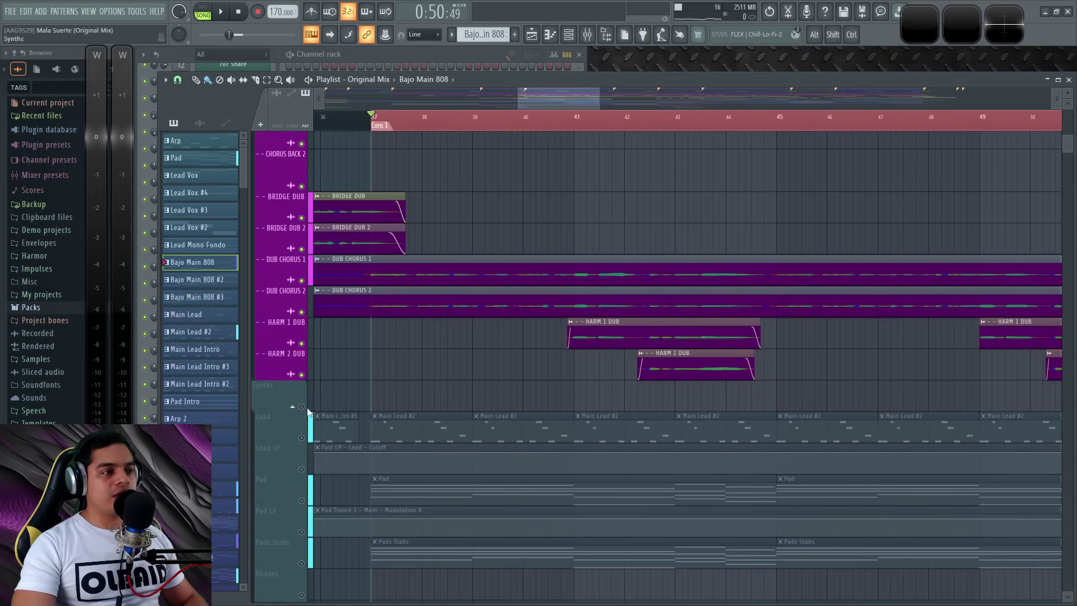
{"action": "left_click", "coordinate": [308, 413]}
{"action": "scroll", "coordinate": [337, 337], "scroll_direction": "down", "scroll_amount": 3}
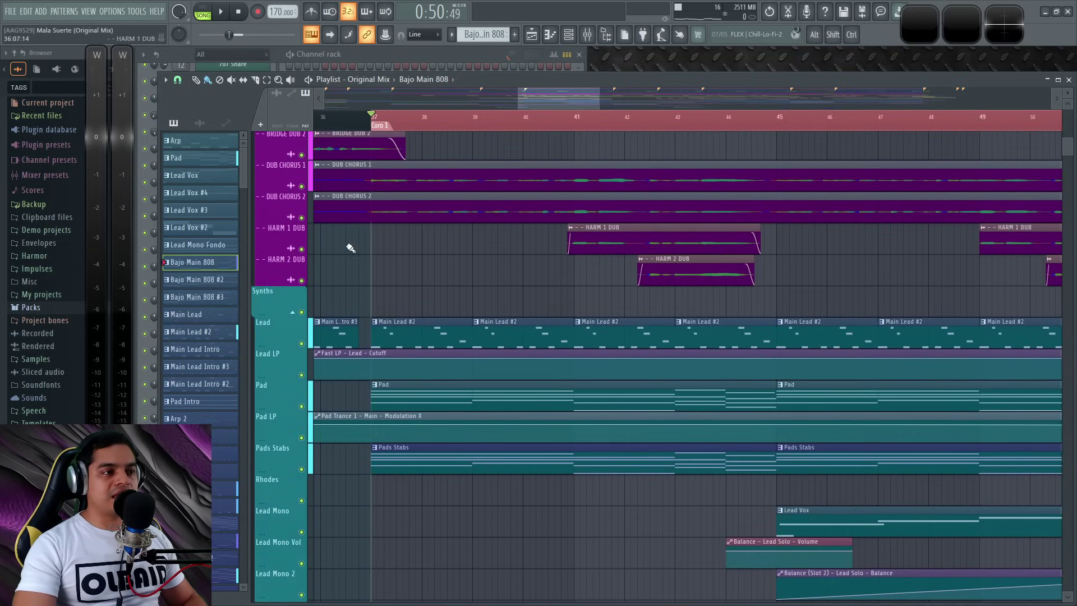
{"action": "left_click", "coordinate": [301, 343], "text": "ctrl"}
{"action": "key", "text": "space"}
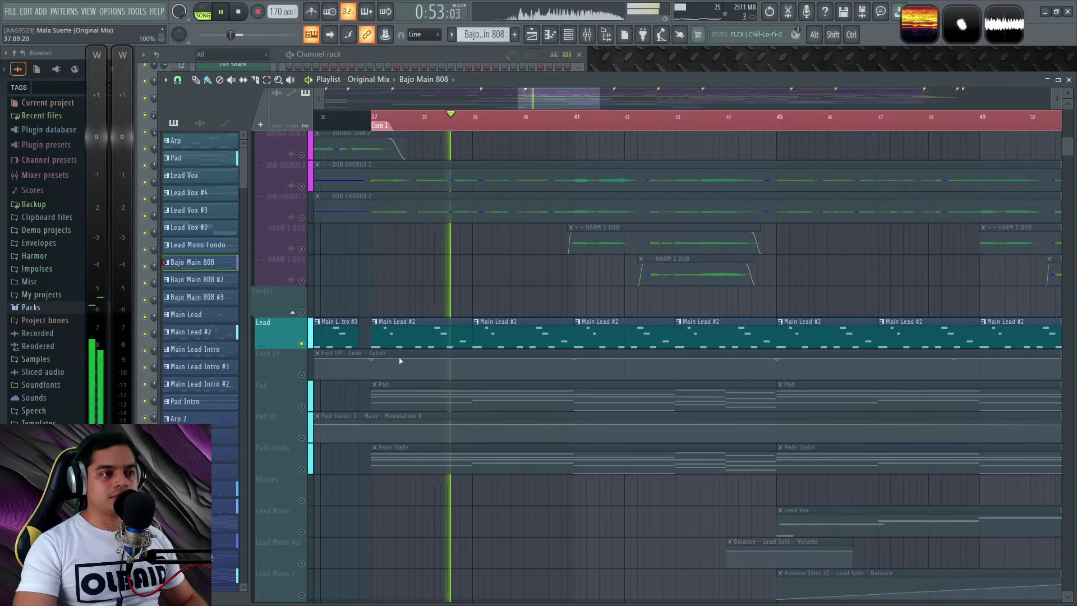
{"action": "key", "text": "space"}
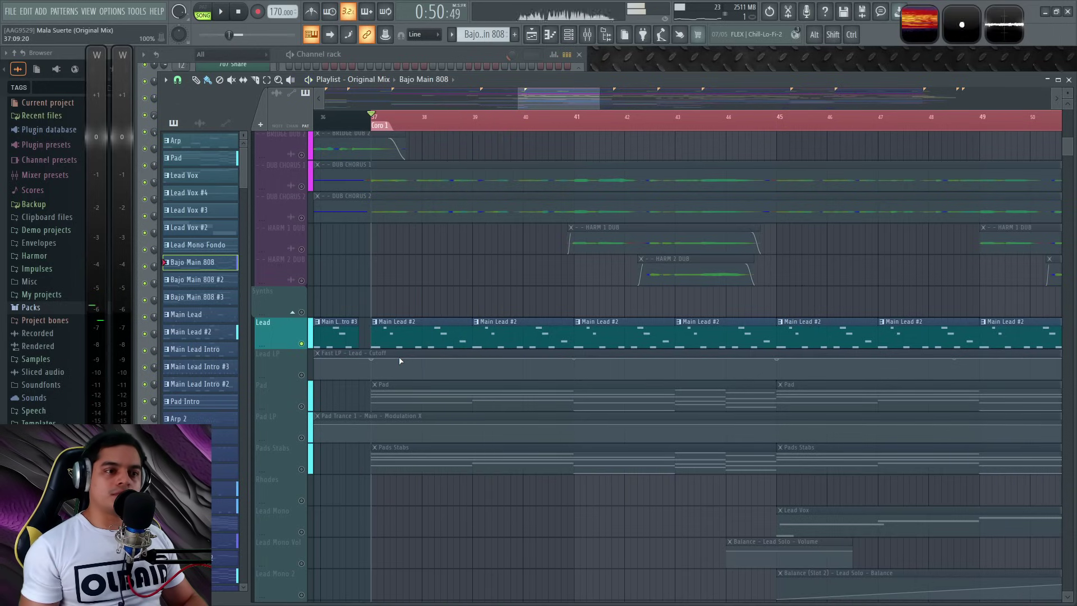
- Select the Main Lead #2 pattern and inspect its channel in the channel rack
{"action": "left_click", "coordinate": [402, 337]}
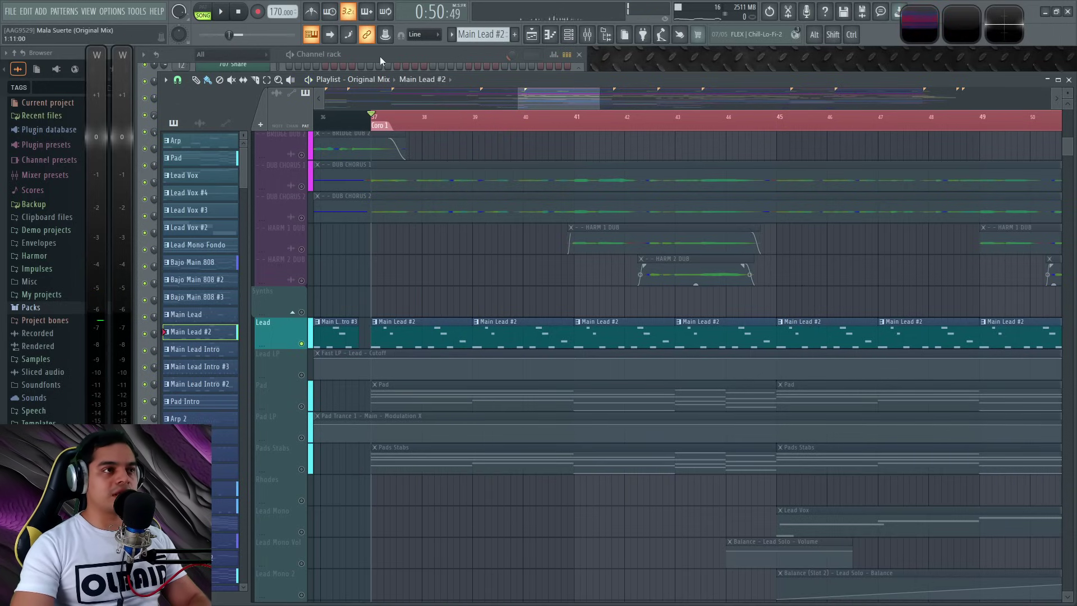
{"action": "left_click", "coordinate": [380, 56]}
{"action": "scroll", "coordinate": [346, 431], "scroll_direction": "down", "scroll_amount": 8}
{"action": "scroll", "coordinate": [351, 426], "scroll_direction": "up", "scroll_amount": 8}
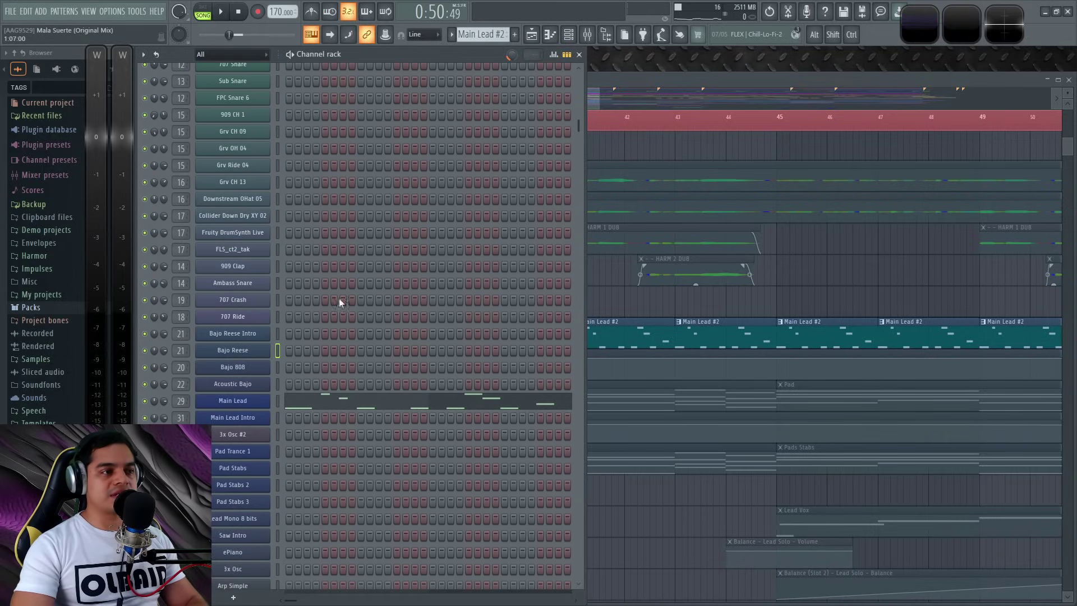
{"action": "left_click", "coordinate": [803, 314]}
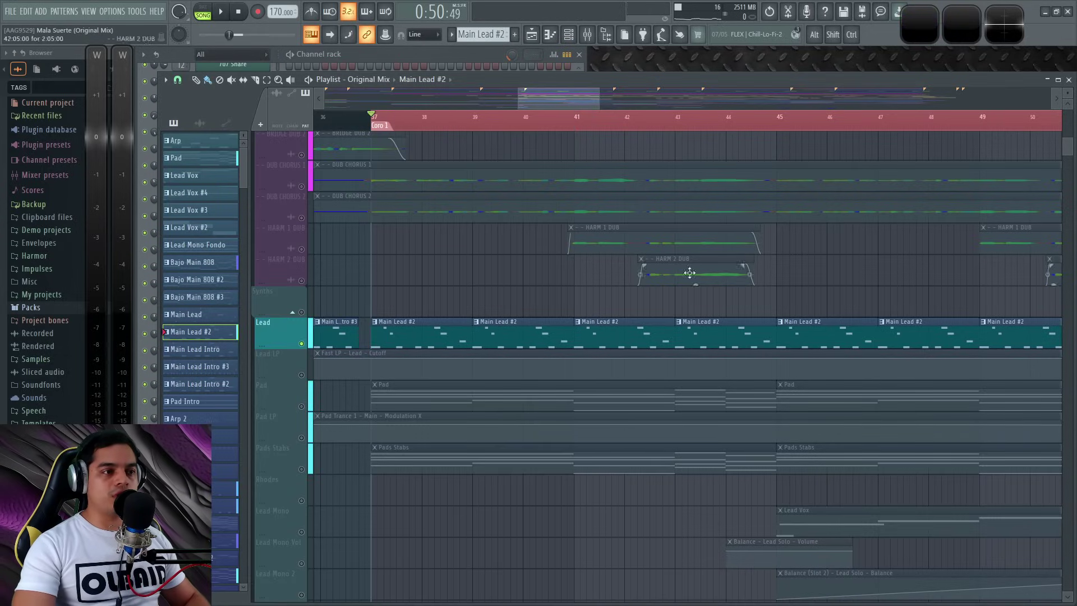
- Solo the Pad and Pads Stabs tracks together and inspect the Pads Stabs pattern's channels in the channel rack
{"action": "left_click", "coordinate": [309, 408], "text": "ctrl"}
{"action": "left_click", "coordinate": [302, 469]}
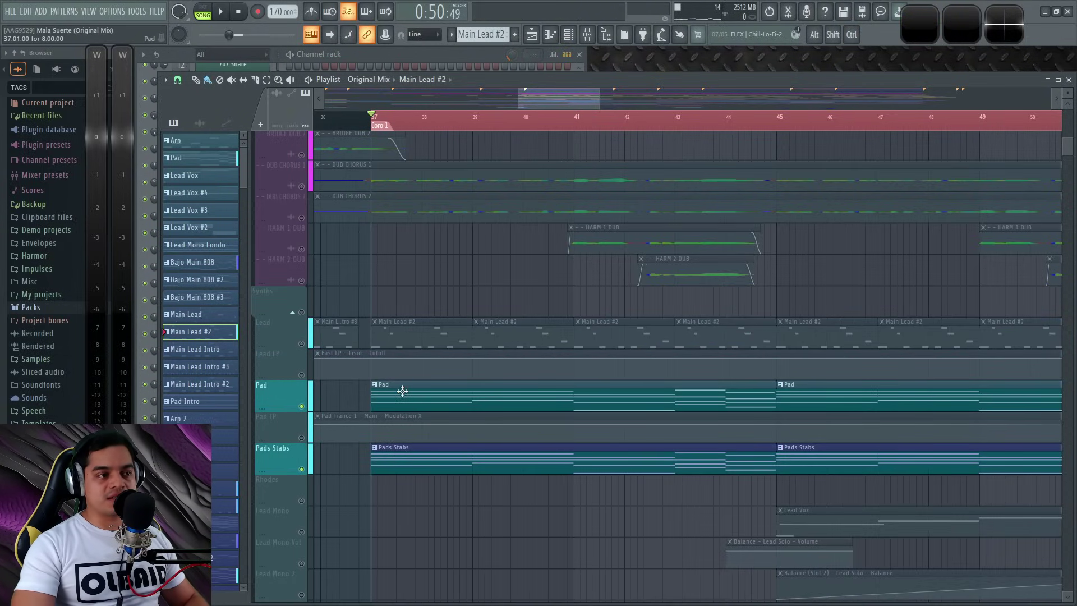
{"action": "left_click", "coordinate": [403, 391]}
{"action": "left_click", "coordinate": [399, 465]}
{"action": "left_click", "coordinate": [433, 57]}
{"action": "scroll", "coordinate": [397, 376], "scroll_direction": "down", "scroll_amount": 8}
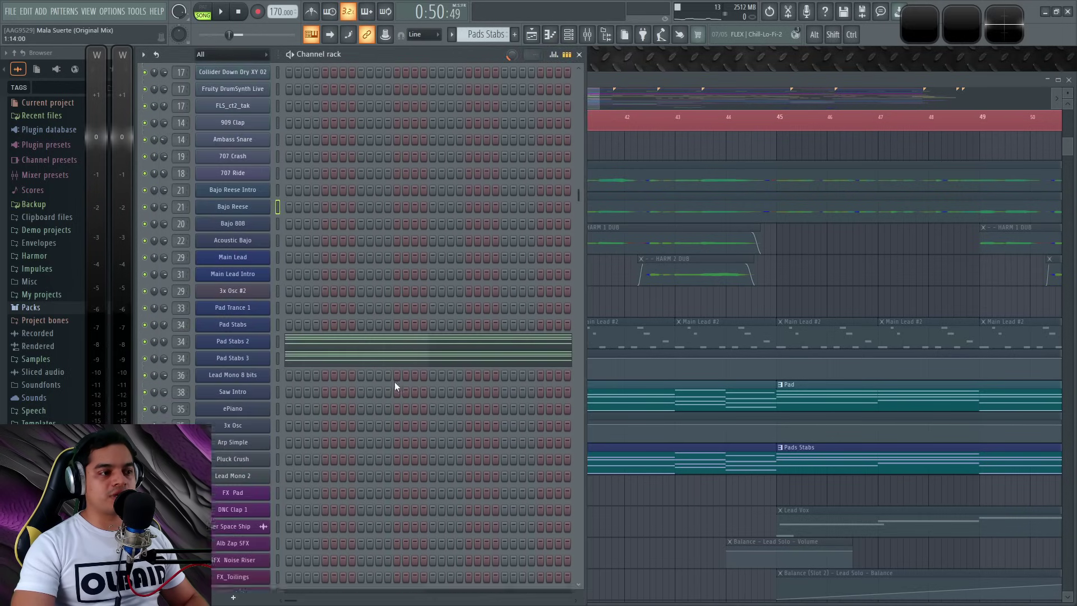
{"action": "scroll", "coordinate": [395, 386], "scroll_direction": "down", "scroll_amount": 1}
{"action": "key", "text": "F5"}
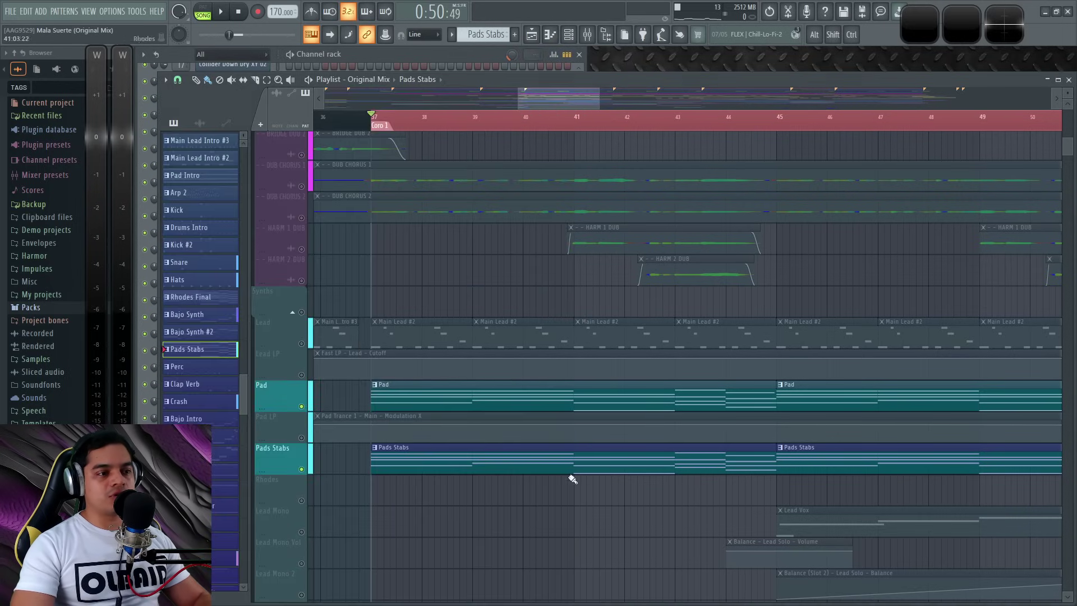
- Select the Pad pattern in the playlist and inspect its channel in the channel rack
{"action": "left_click", "coordinate": [391, 57]}
{"action": "scroll", "coordinate": [361, 401], "scroll_direction": "down", "scroll_amount": 4}
{"action": "left_click", "coordinate": [662, 467]}
{"action": "left_click", "coordinate": [513, 392]}
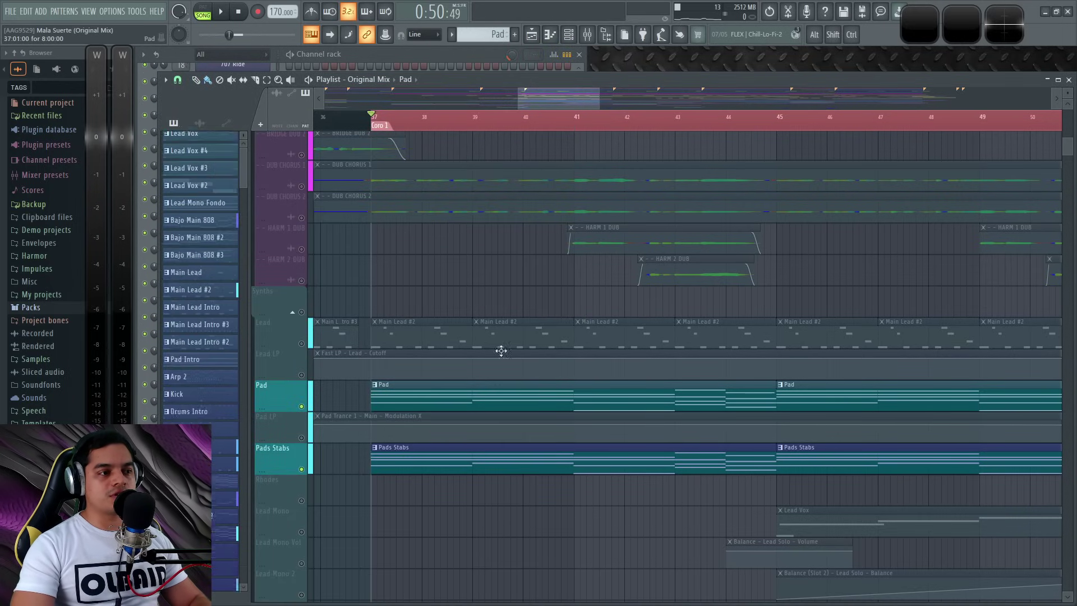
{"action": "left_click", "coordinate": [402, 67]}
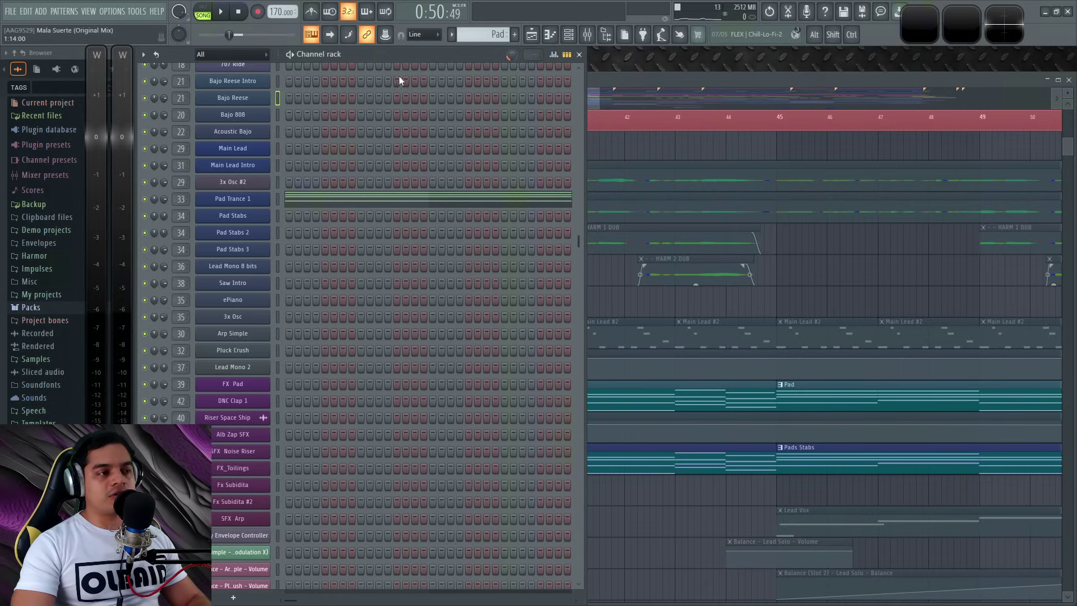
{"action": "left_click", "coordinate": [633, 531]}
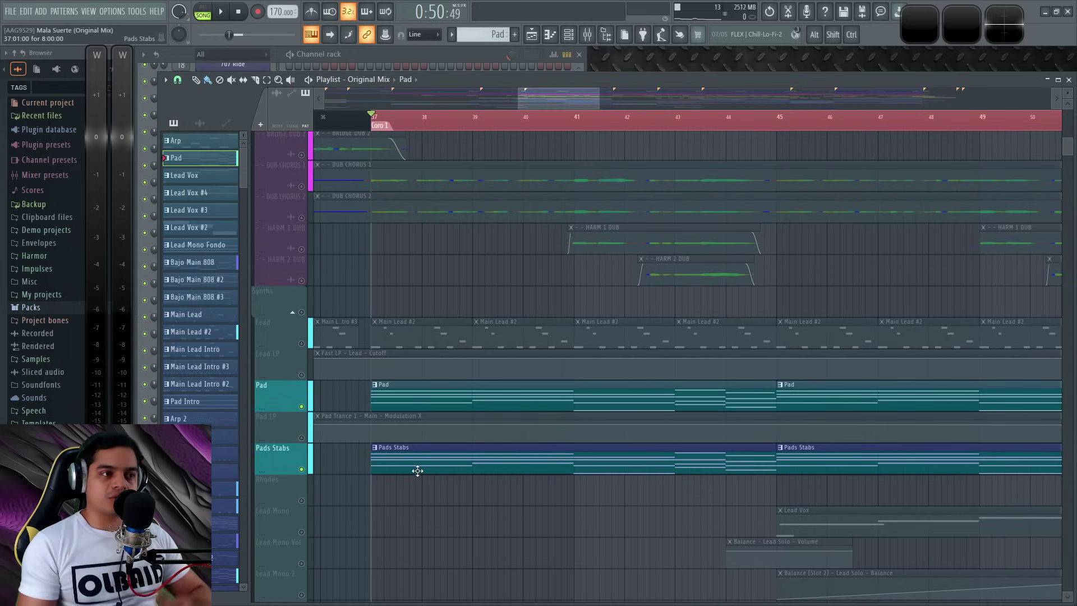
- Re-enable all playlist tracks and look over the synth, SFX and drum tracks around Coro 1
{"action": "right_click", "coordinate": [302, 313]}
{"action": "right_click", "coordinate": [301, 313]}
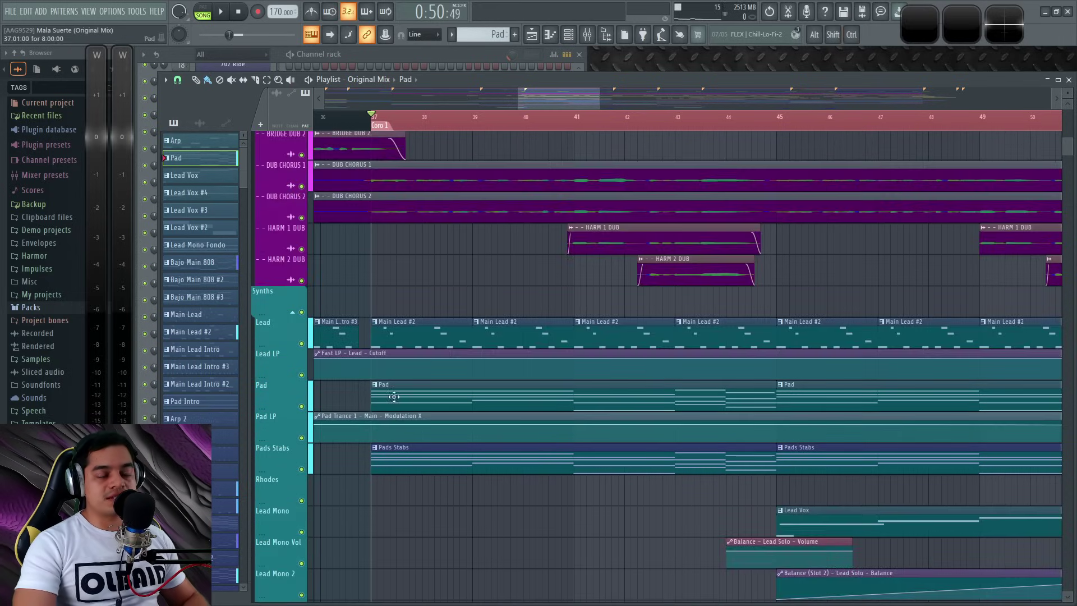
{"action": "scroll", "coordinate": [400, 387], "scroll_direction": "down", "scroll_amount": 5}
{"action": "scroll", "coordinate": [413, 317], "scroll_direction": "down", "scroll_amount": 6}
{"action": "scroll", "coordinate": [444, 433], "scroll_direction": "up", "scroll_amount": 9}
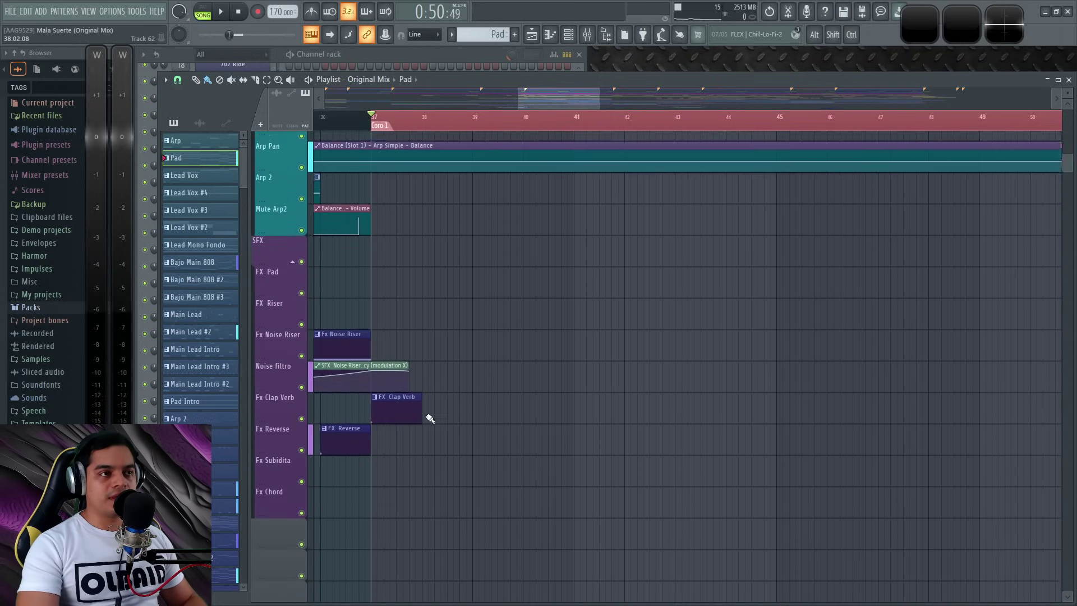
{"action": "scroll", "coordinate": [430, 418], "scroll_direction": "up", "scroll_amount": 10}
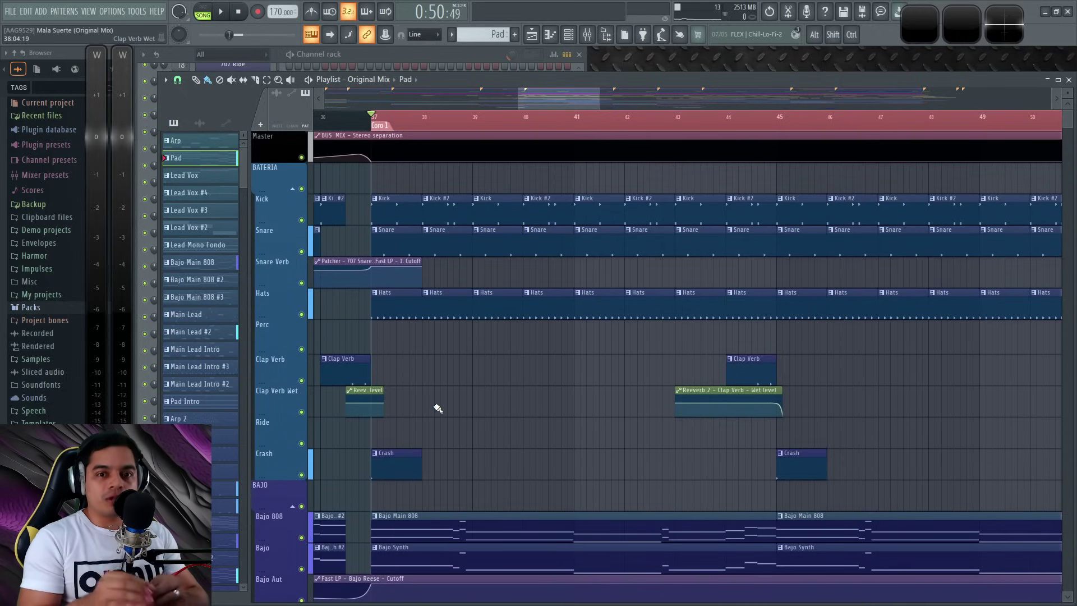
- Review the drum, bass, vocal and synth track groups across Coro 1 in the playlist
{"action": "scroll", "coordinate": [476, 284], "scroll_direction": "down", "scroll_amount": 12}
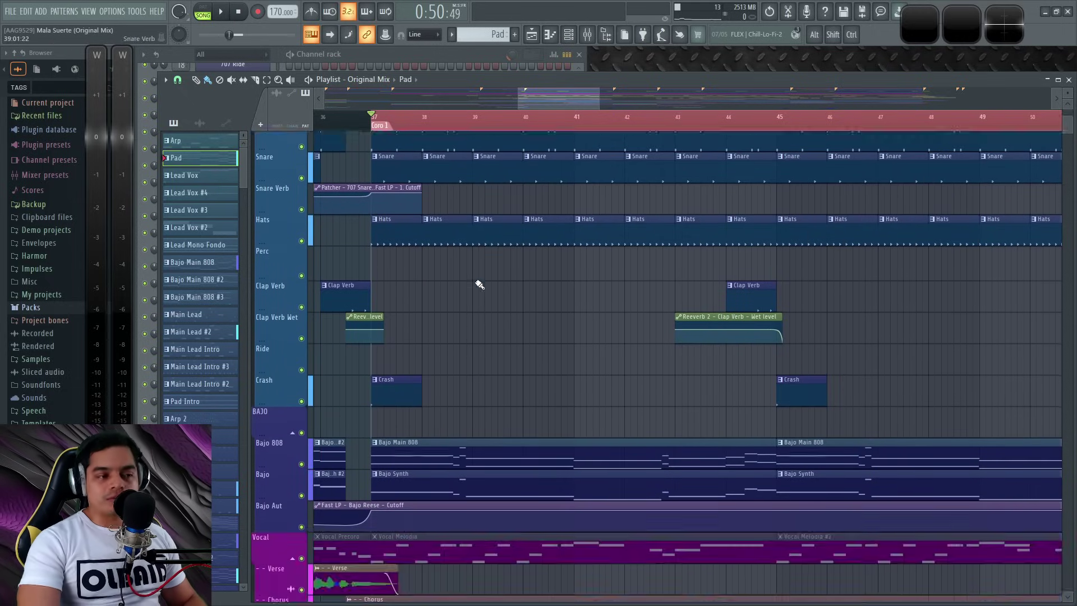
{"action": "scroll", "coordinate": [484, 354], "scroll_direction": "down", "scroll_amount": 6}
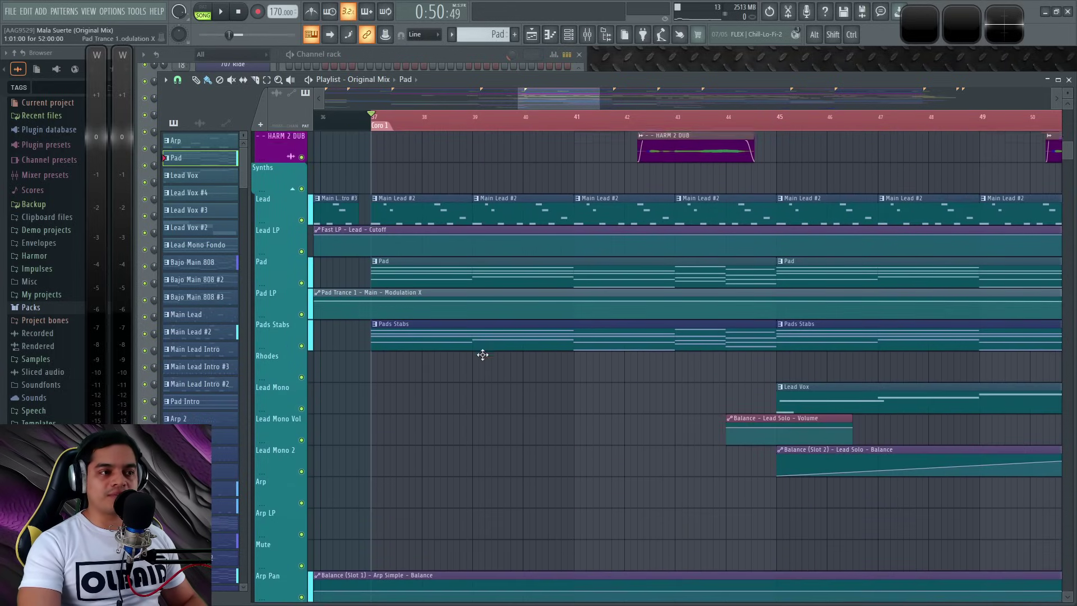
{"action": "scroll", "coordinate": [487, 357], "scroll_direction": "up", "scroll_amount": 7}
{"action": "scroll", "coordinate": [488, 361], "scroll_direction": "up", "scroll_amount": 10}
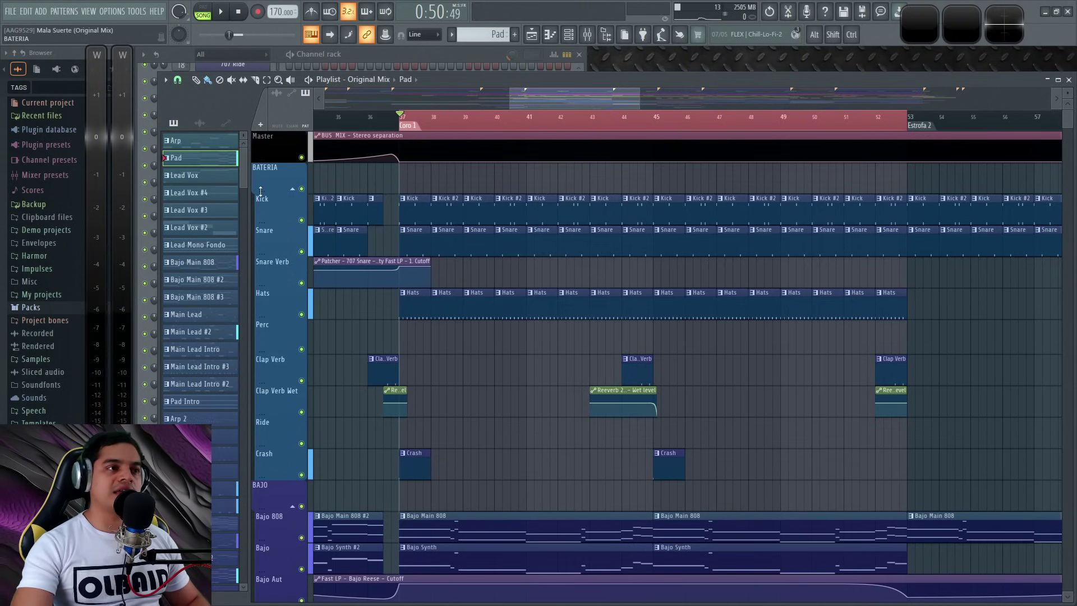
{"action": "scroll", "coordinate": [498, 400], "scroll_direction": "up", "scroll_amount": 3}
{"action": "left_click_drag", "start_coordinate": [480, 405], "coordinate": [591, 372]}
{"action": "scroll", "coordinate": [557, 225], "scroll_direction": "down", "scroll_amount": 7}
{"action": "scroll", "coordinate": [567, 228], "scroll_direction": "down", "scroll_amount": 7}
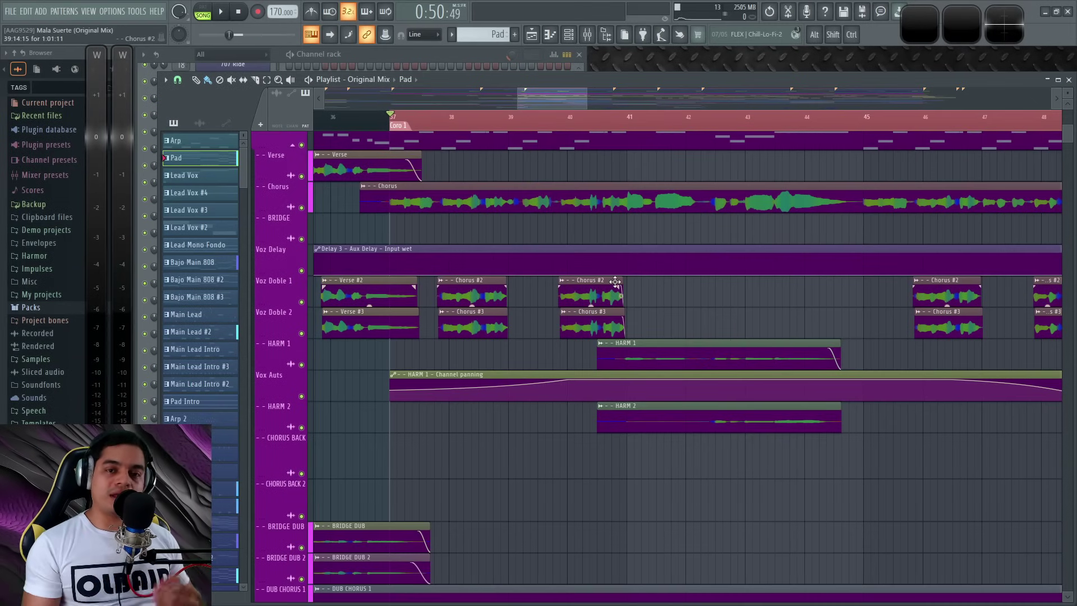
{"action": "scroll", "coordinate": [538, 364], "scroll_direction": "up", "scroll_amount": 8}
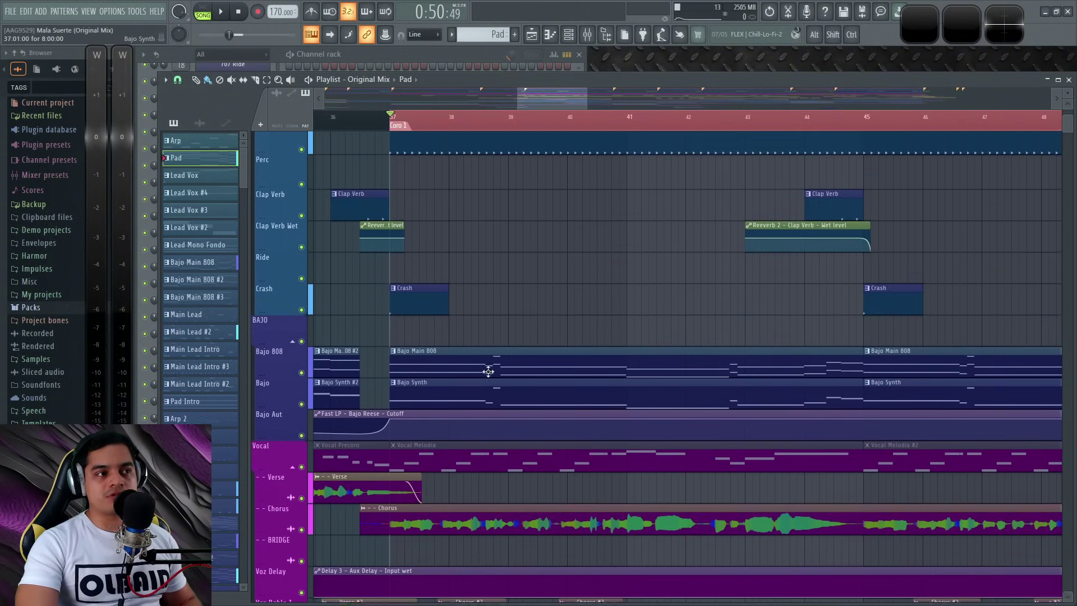
{"action": "scroll", "coordinate": [479, 393], "scroll_direction": "up", "scroll_amount": 2}
{"action": "scroll", "coordinate": [494, 359], "scroll_direction": "down", "scroll_amount": 10}
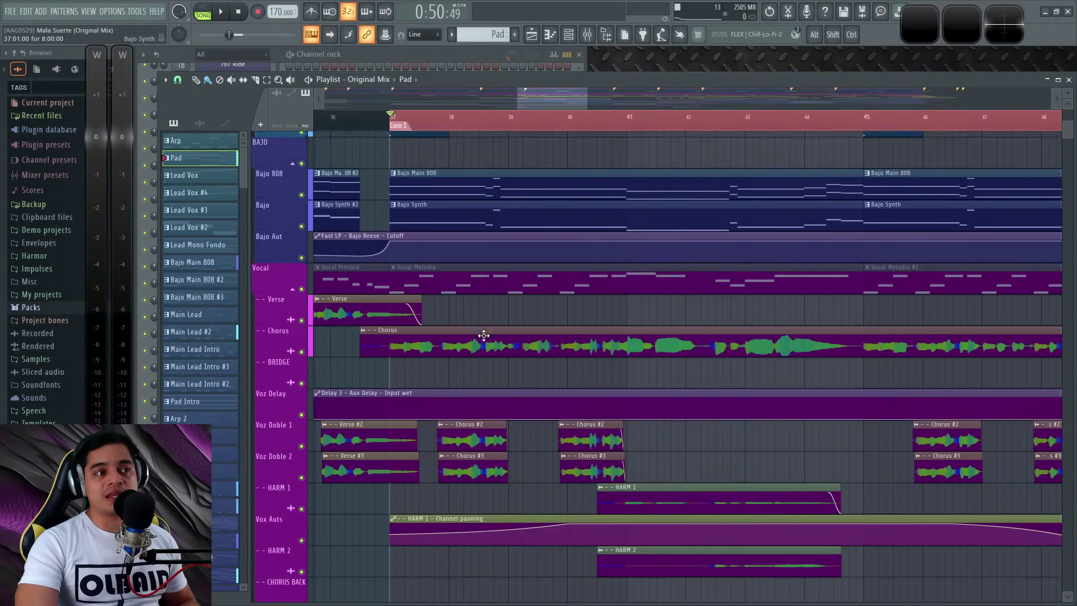